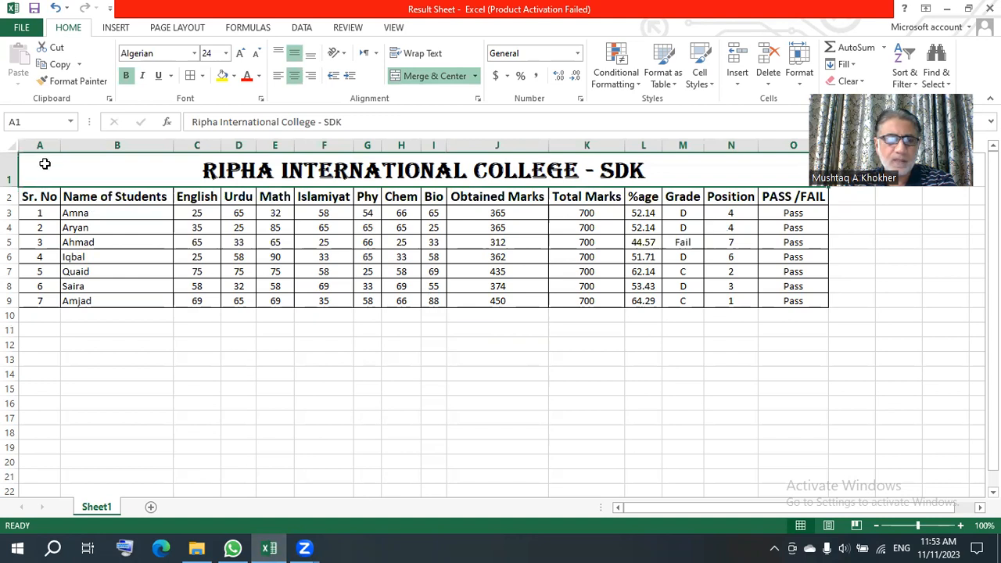
Step: Review the result sheet's serial number, student name and subject columns, including the marks in C3:I9
{"action": "left_click", "coordinate": [41, 194]}
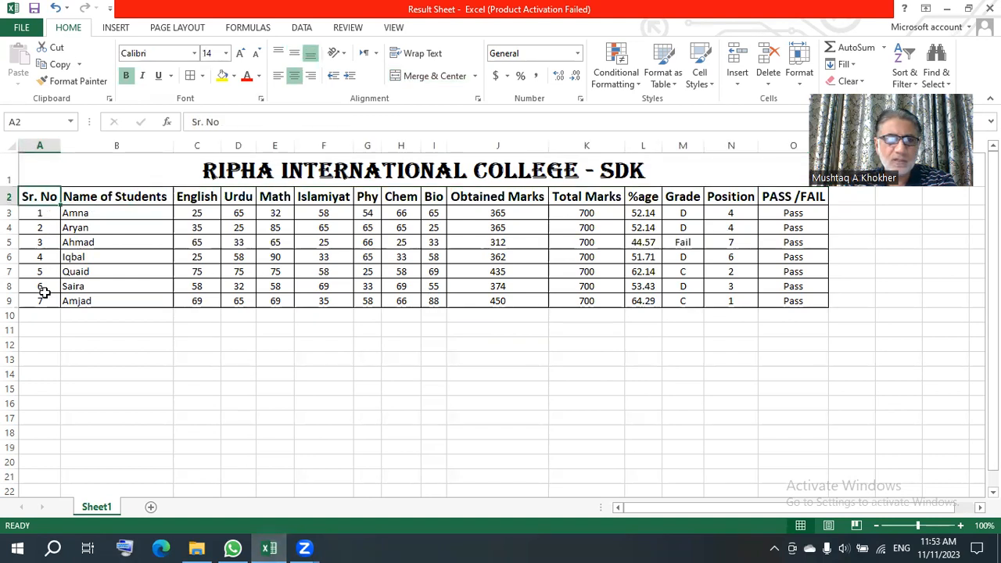
{"action": "left_click", "coordinate": [115, 143]}
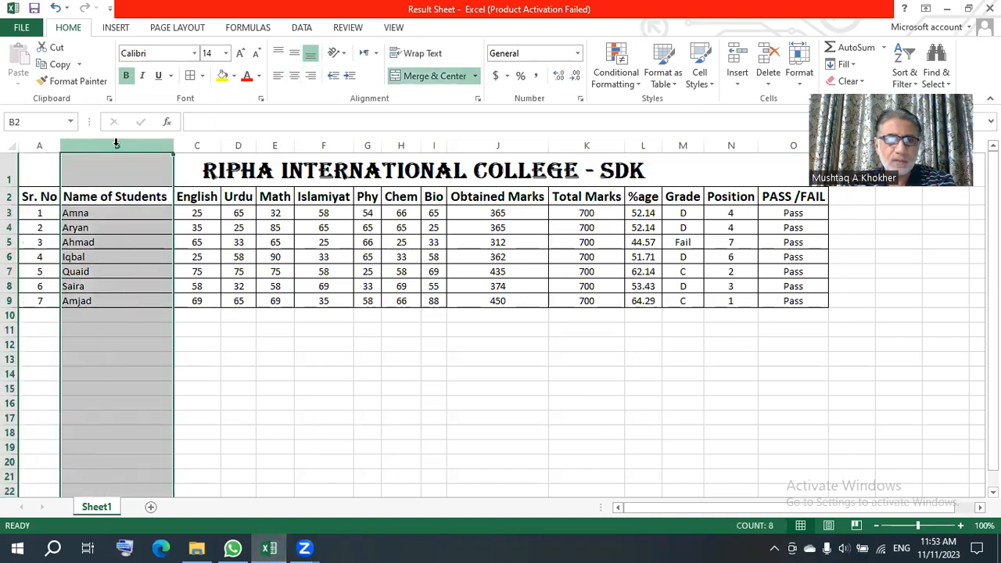
{"action": "left_click", "coordinate": [115, 194]}
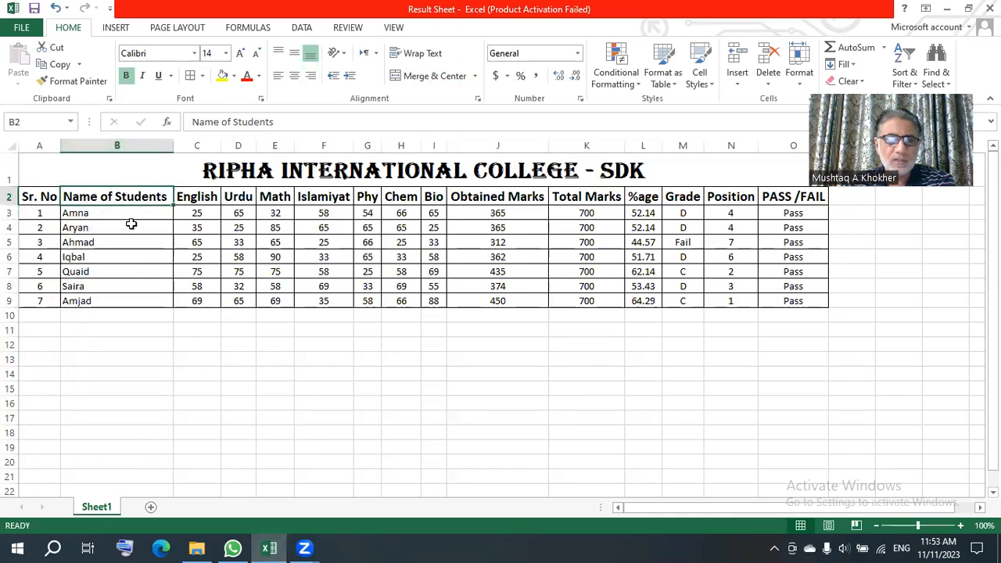
{"action": "left_click", "coordinate": [129, 300]}
{"action": "left_click", "coordinate": [195, 146]}
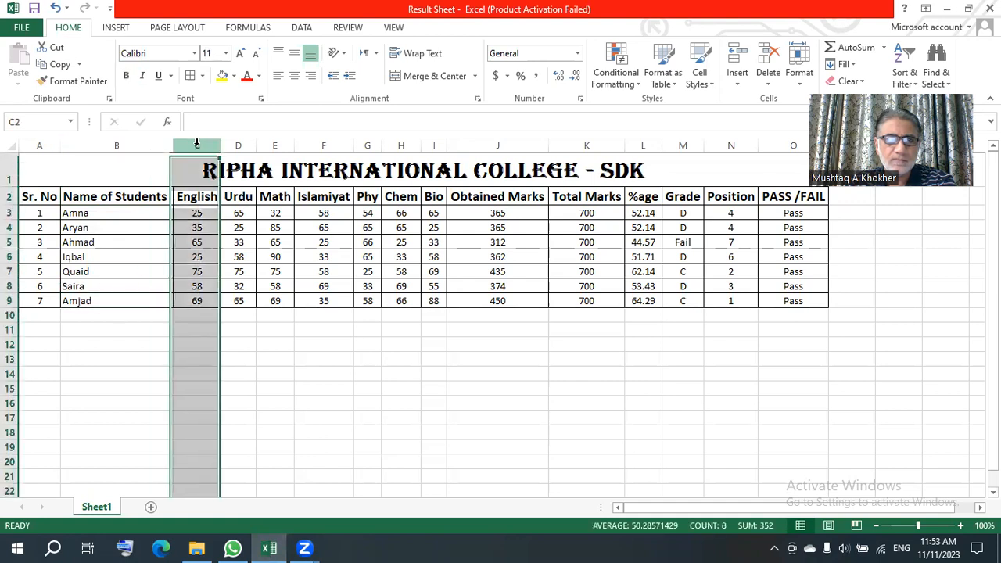
{"action": "left_click", "coordinate": [201, 198]}
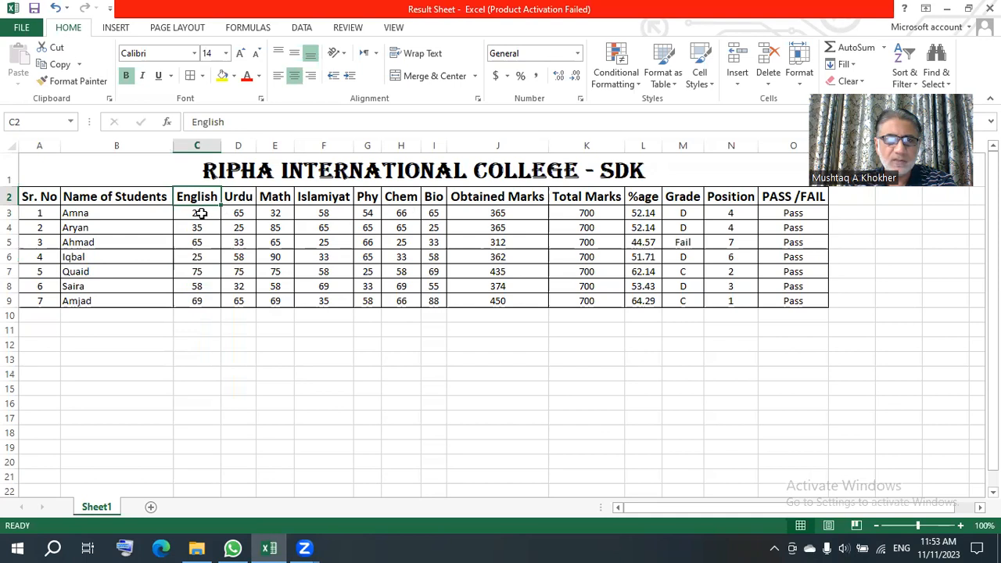
{"action": "left_click_drag", "start_coordinate": [201, 213], "coordinate": [431, 302]}
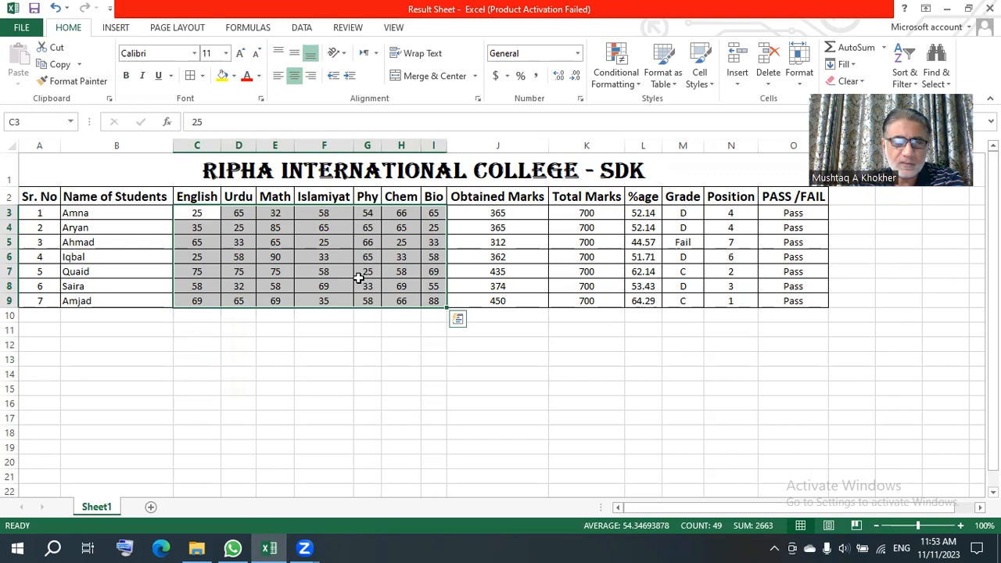
{"action": "left_click", "coordinate": [435, 343]}
Step: Check the SUM formula for the first student's obtained marks in J3 and fill it down to J9
{"action": "left_click", "coordinate": [499, 212]}
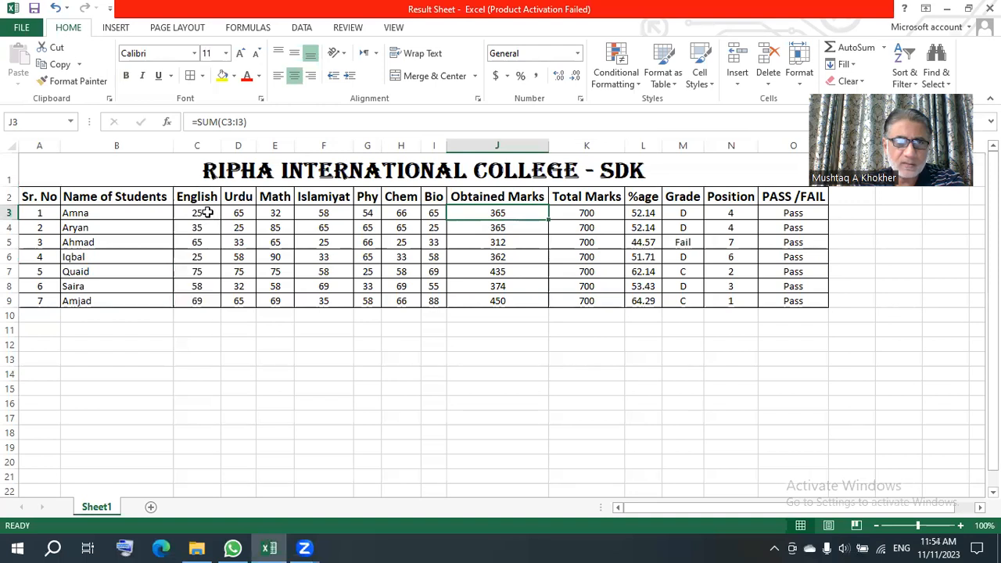
{"action": "left_click", "coordinate": [197, 142]}
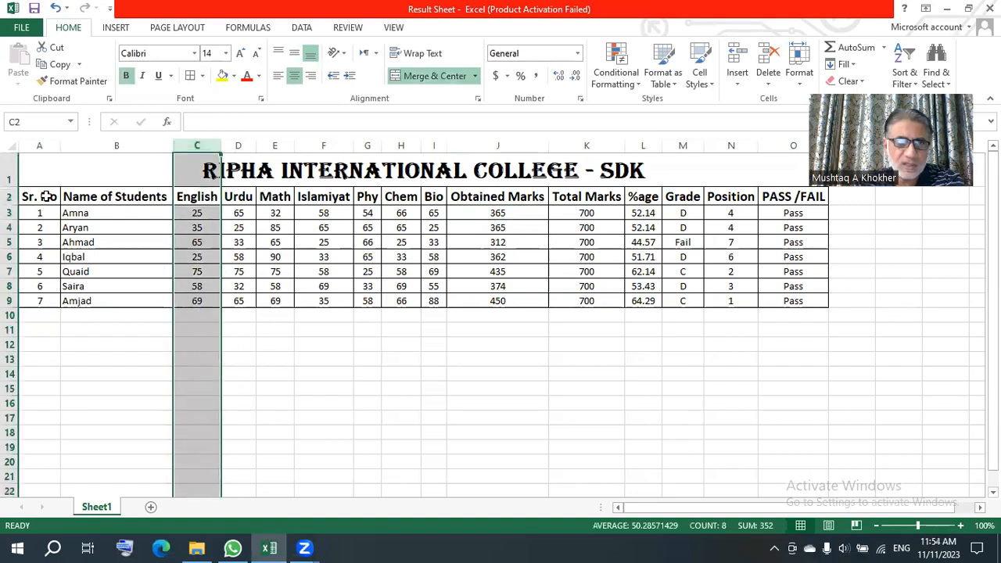
{"action": "left_click", "coordinate": [11, 211]}
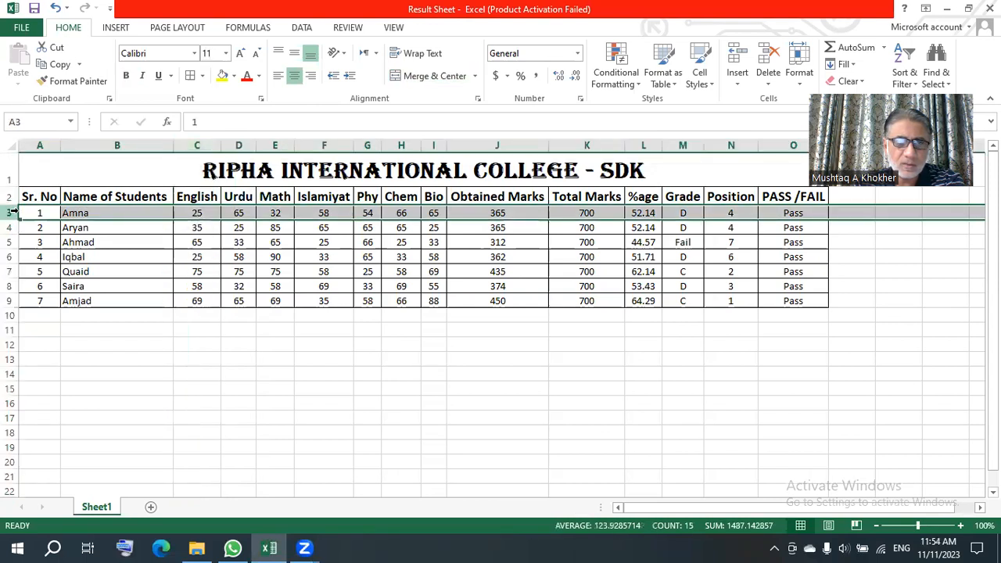
{"action": "left_click", "coordinate": [197, 212]}
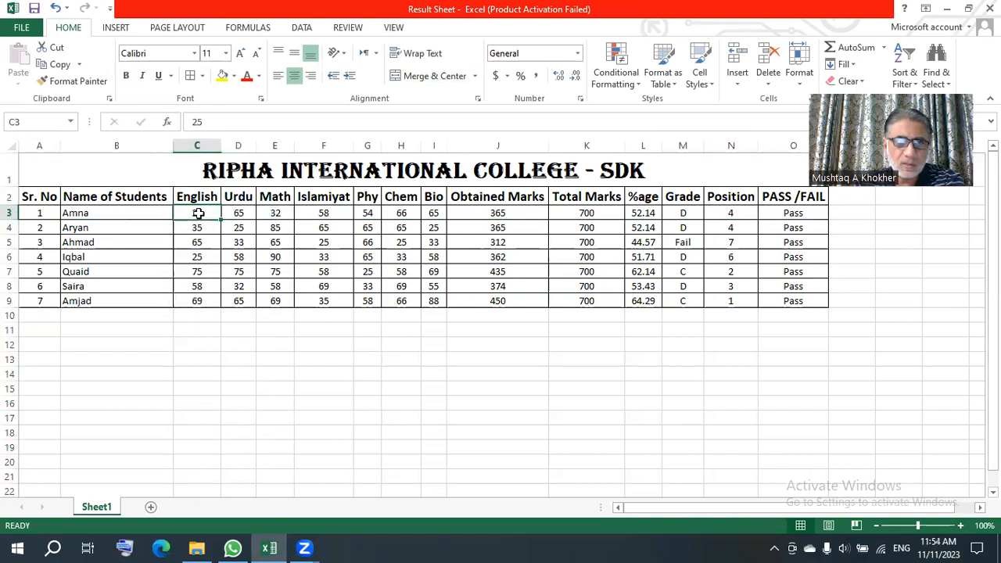
{"action": "left_click", "coordinate": [489, 213]}
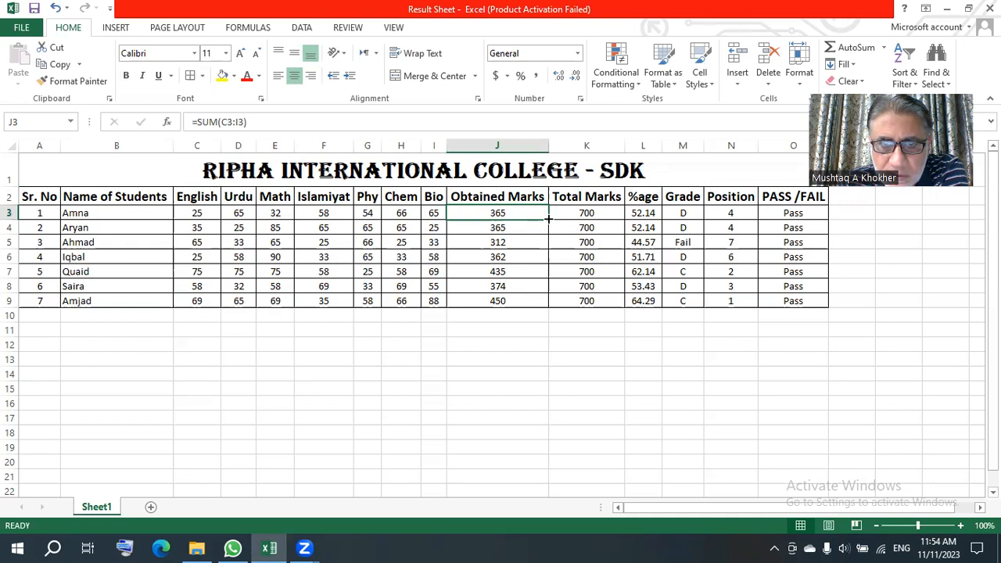
{"action": "left_click_drag", "start_coordinate": [548, 219], "coordinate": [548, 220]}
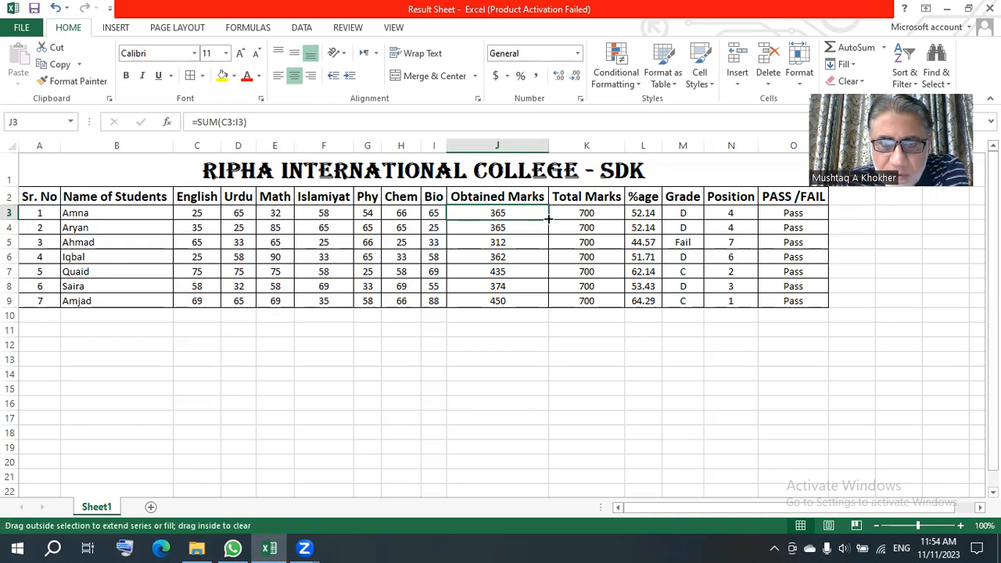
{"action": "left_click_drag", "start_coordinate": [548, 219], "coordinate": [546, 305]}
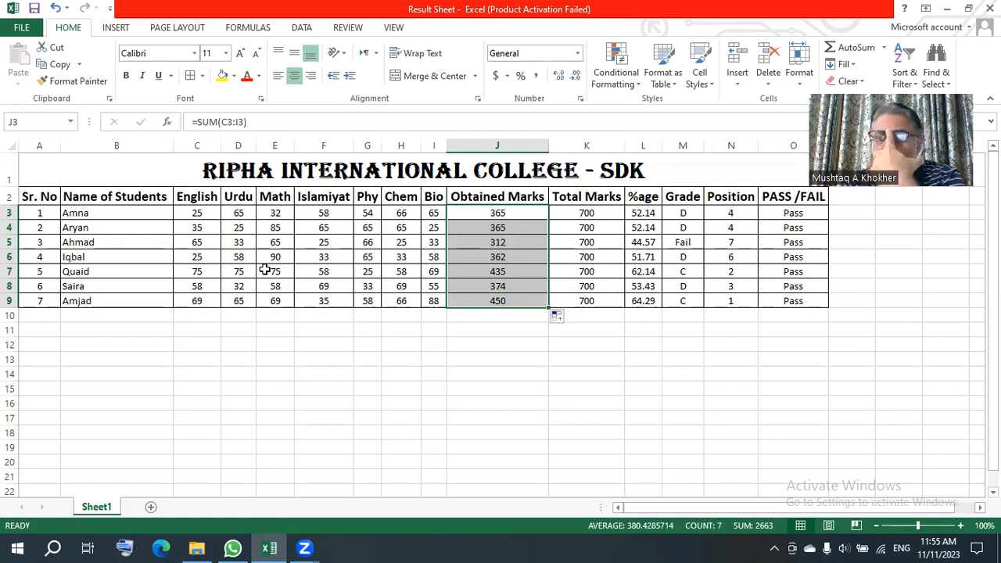
Step: Examine the first student's total marks in K3 against each of the seven subject marks from C3 to I3
{"action": "left_click", "coordinate": [600, 214]}
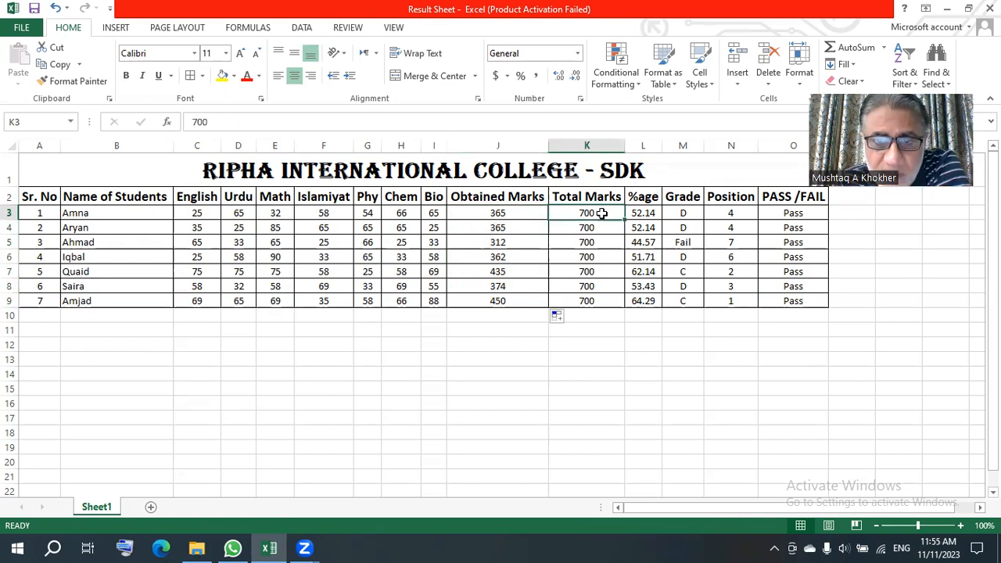
{"action": "left_click", "coordinate": [210, 214]}
{"action": "left_click", "coordinate": [235, 213]}
{"action": "left_click", "coordinate": [269, 212]}
{"action": "left_click", "coordinate": [334, 212]}
{"action": "left_click", "coordinate": [366, 212]}
{"action": "left_click", "coordinate": [402, 213]}
{"action": "left_click", "coordinate": [435, 213]}
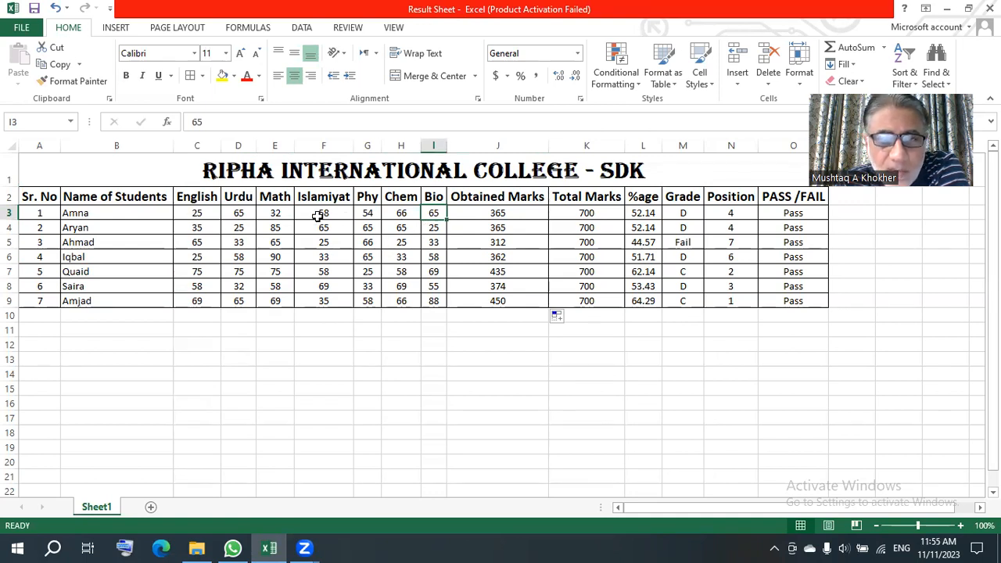
{"action": "left_click", "coordinate": [592, 213]}
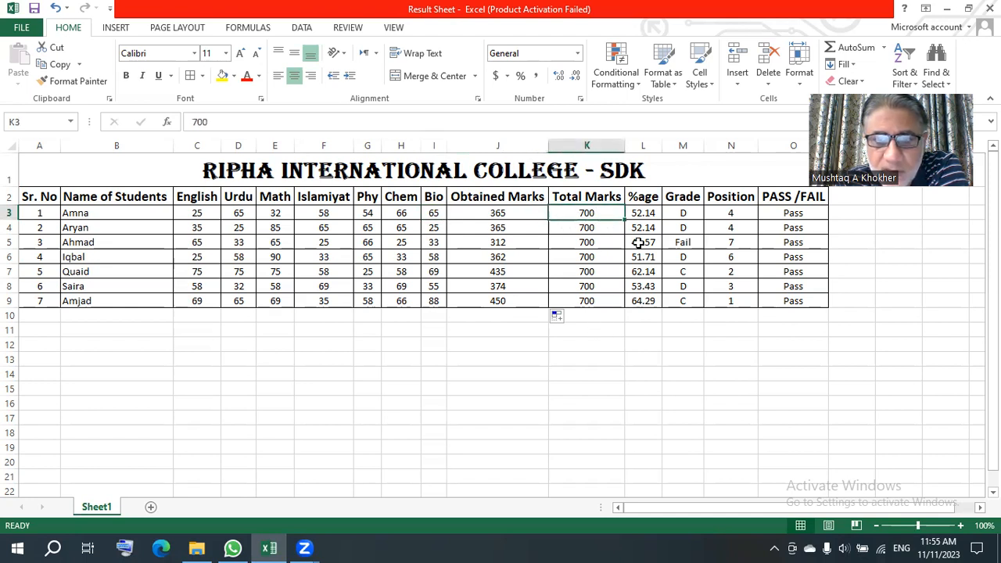
Step: Fill the percentage formula =(J3/K3)*100 from L3 down to L9
{"action": "left_click", "coordinate": [646, 146]}
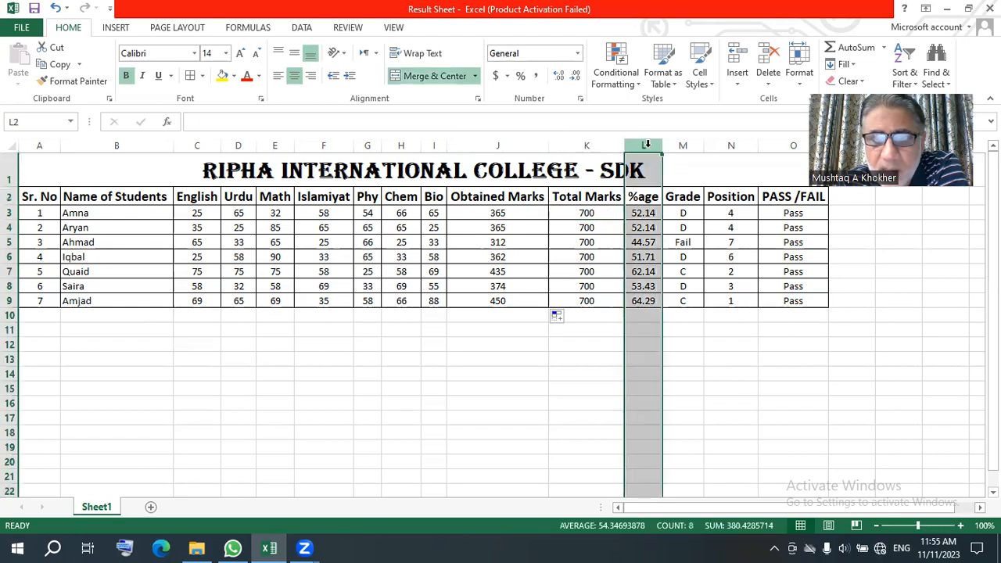
{"action": "left_click", "coordinate": [647, 212]}
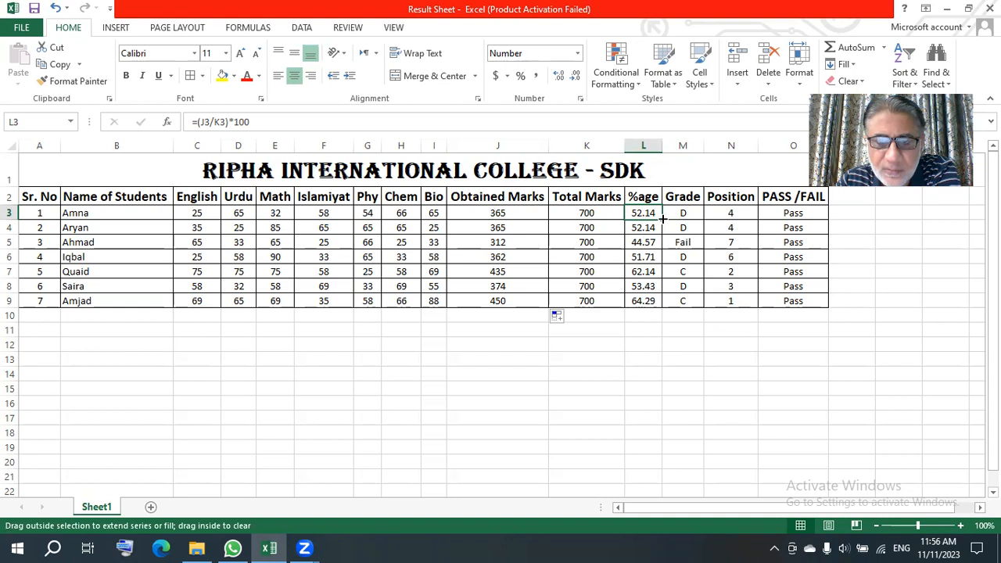
{"action": "left_click_drag", "start_coordinate": [662, 219], "coordinate": [660, 308]}
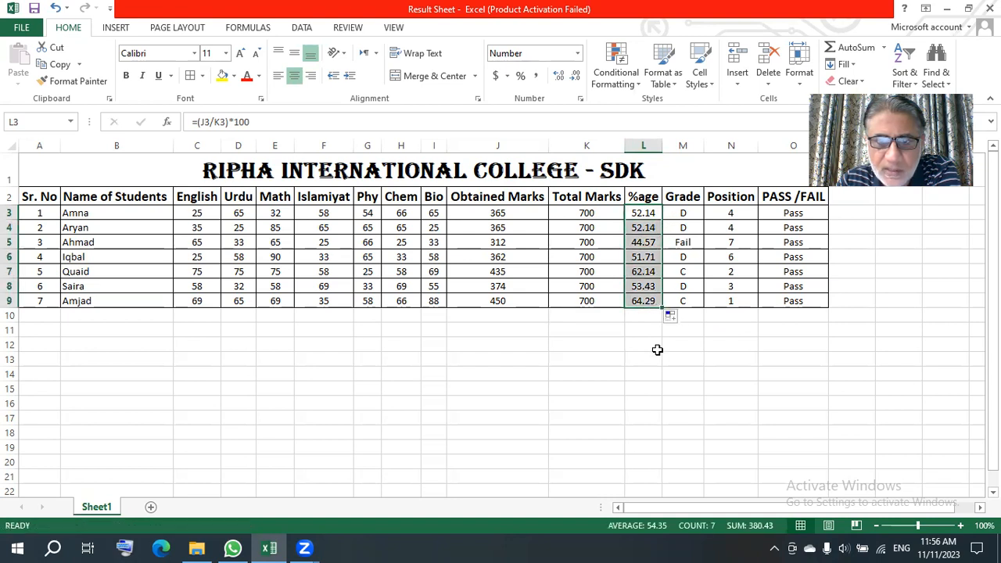
{"action": "left_click", "coordinate": [656, 350]}
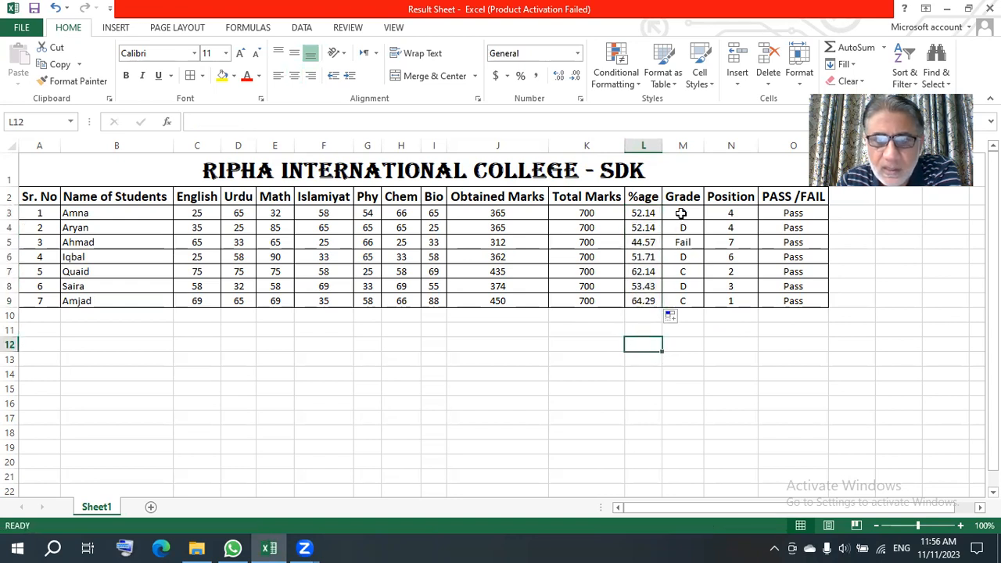
Step: Fill the nested IF grade formula, based on the percentage, from M3 down to M9
{"action": "left_click", "coordinate": [650, 214]}
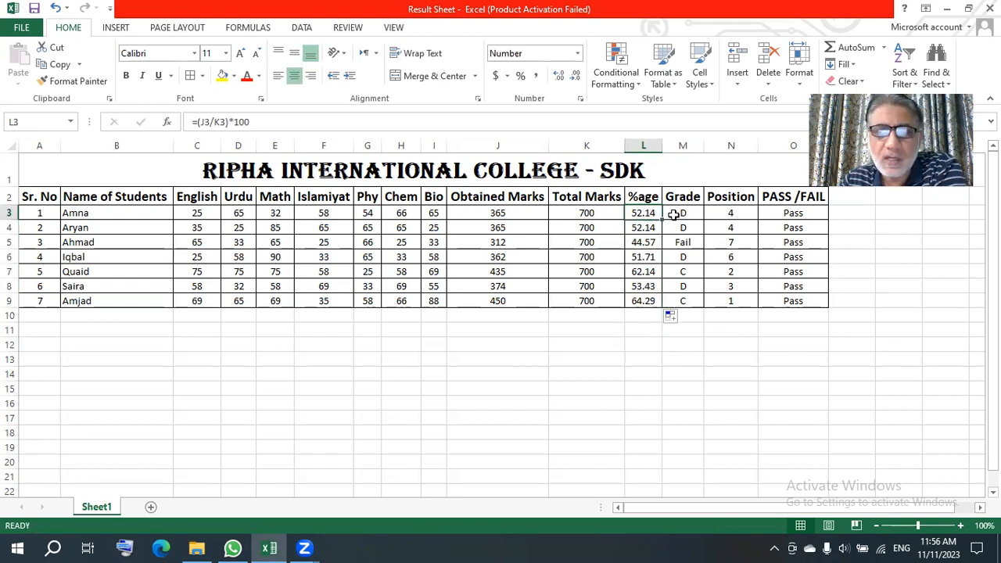
{"action": "left_click", "coordinate": [673, 215]}
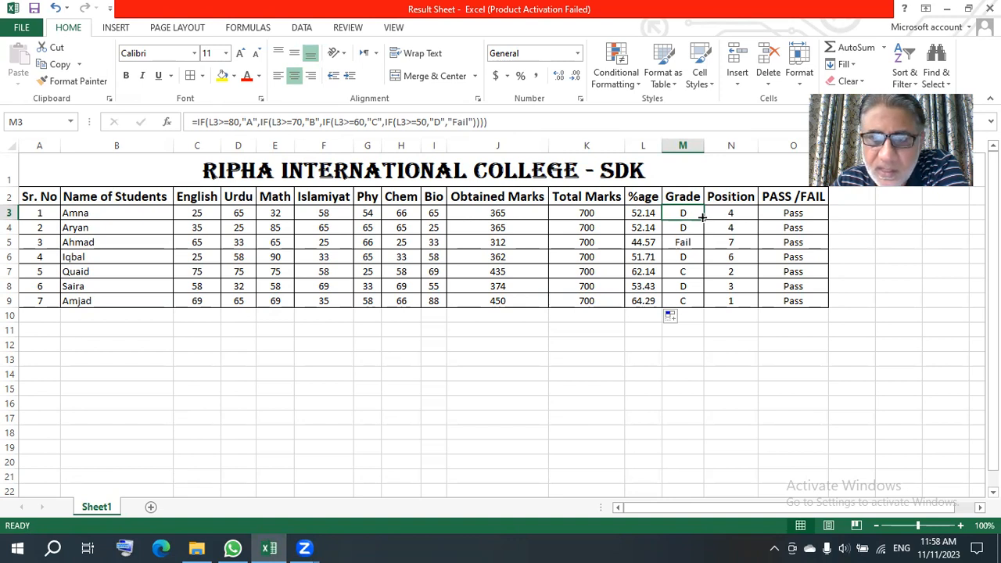
{"action": "left_click_drag", "start_coordinate": [704, 220], "coordinate": [707, 307]}
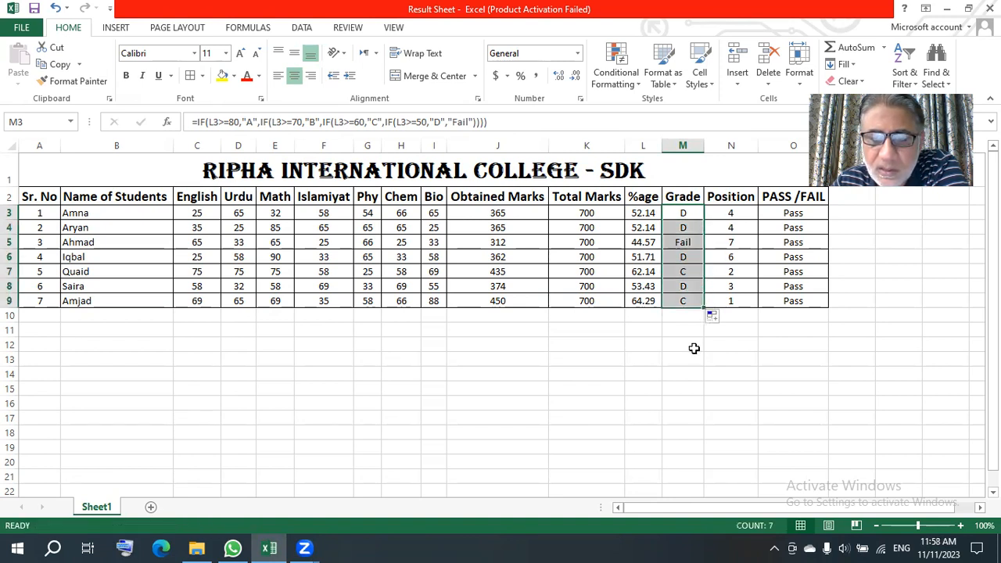
Step: Check the RANK formula for the position in N3 against the obtained marks and fill it down to N9
{"action": "left_click", "coordinate": [738, 212]}
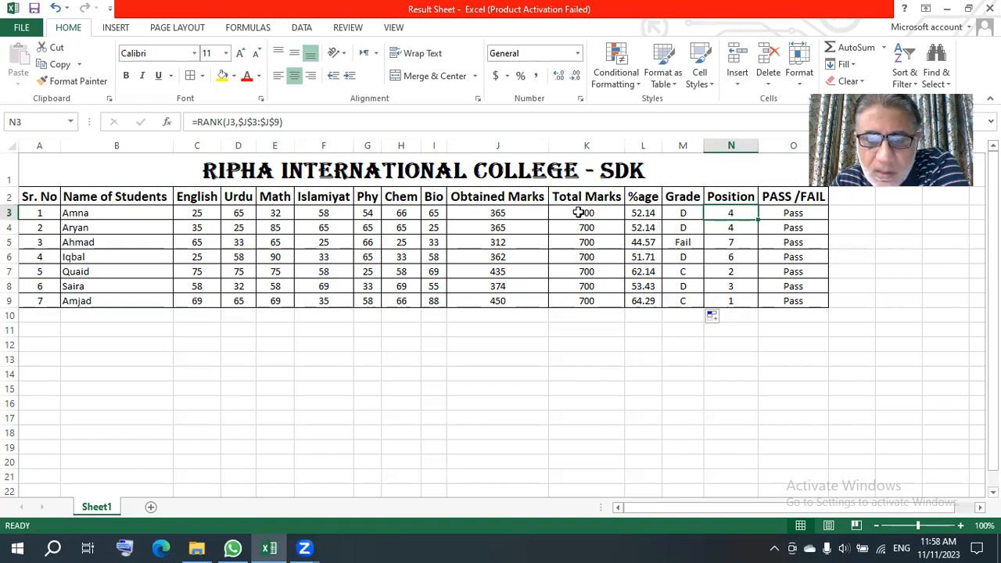
{"action": "left_click", "coordinate": [506, 217]}
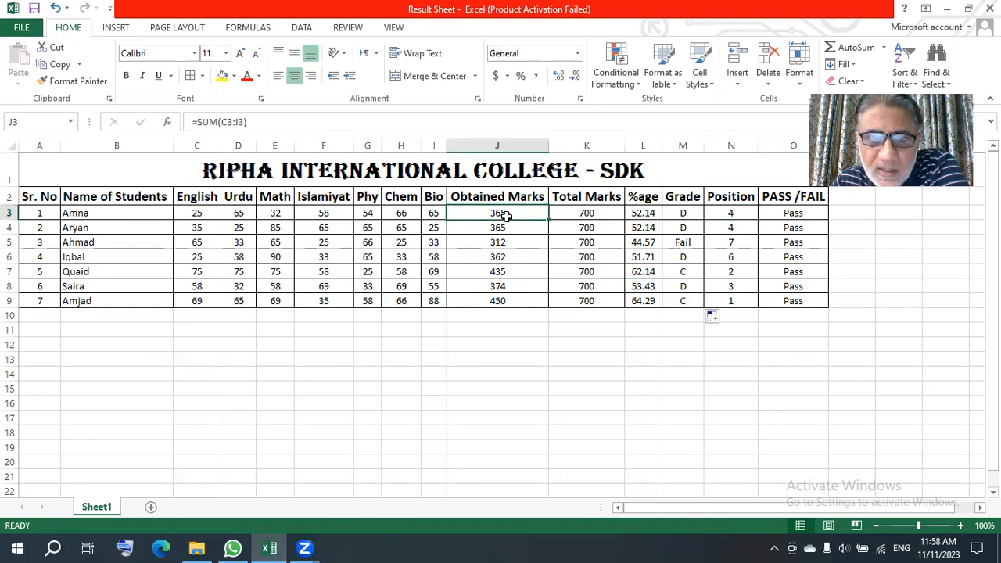
{"action": "left_click", "coordinate": [749, 217]}
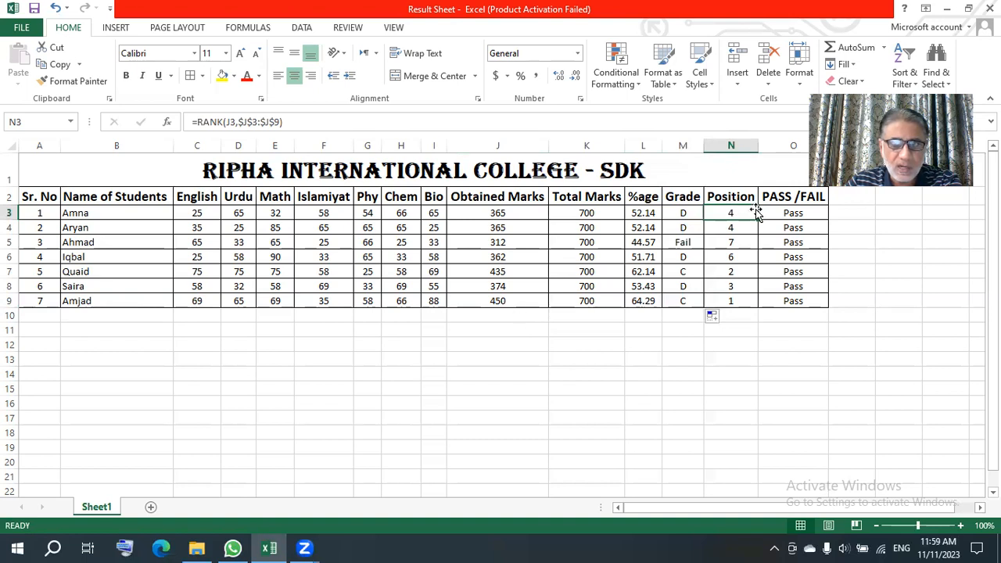
{"action": "left_click_drag", "start_coordinate": [757, 220], "coordinate": [759, 309]}
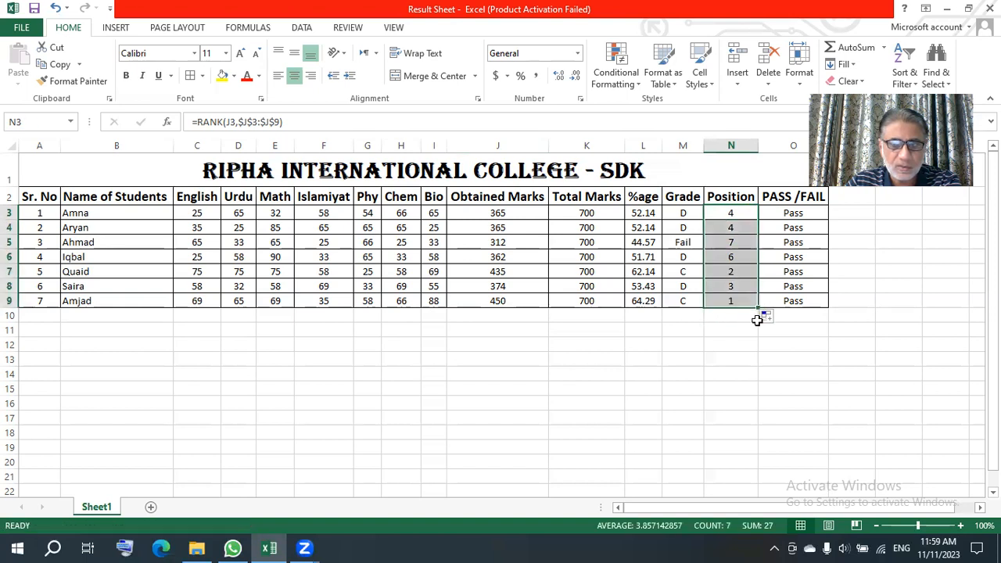
Step: Review the pass/fail formula in O3 and set the first student's Phy mark in G3 to 20
{"action": "left_click", "coordinate": [813, 216]}
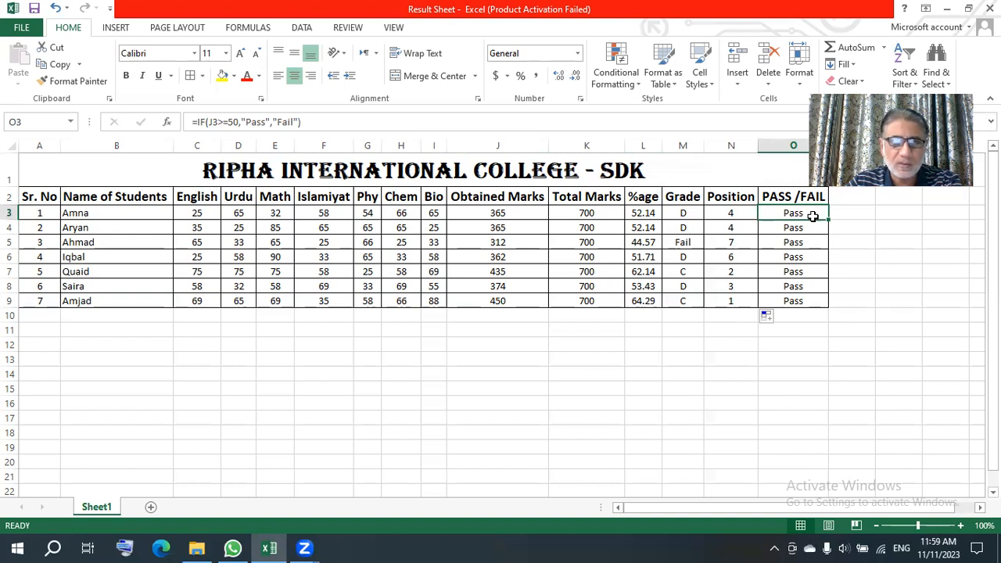
{"action": "left_click", "coordinate": [739, 342]}
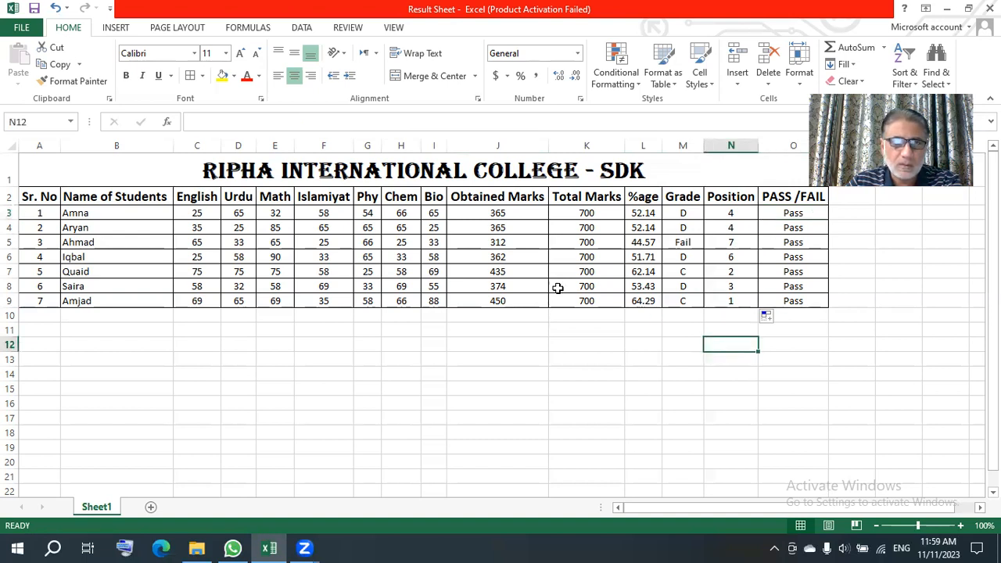
{"action": "left_click", "coordinate": [796, 213]}
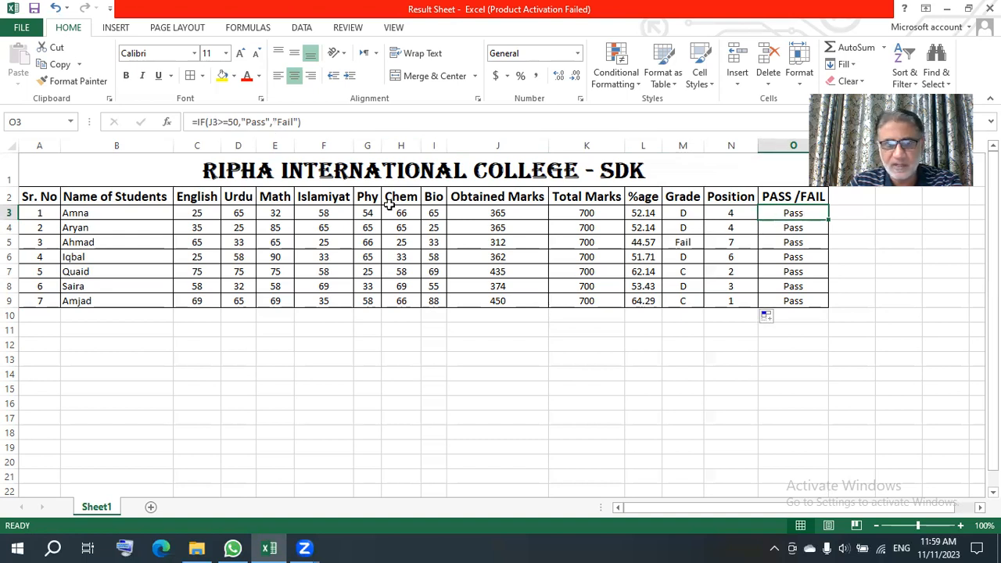
{"action": "left_click", "coordinate": [602, 255]}
{"action": "left_click", "coordinate": [366, 212]}
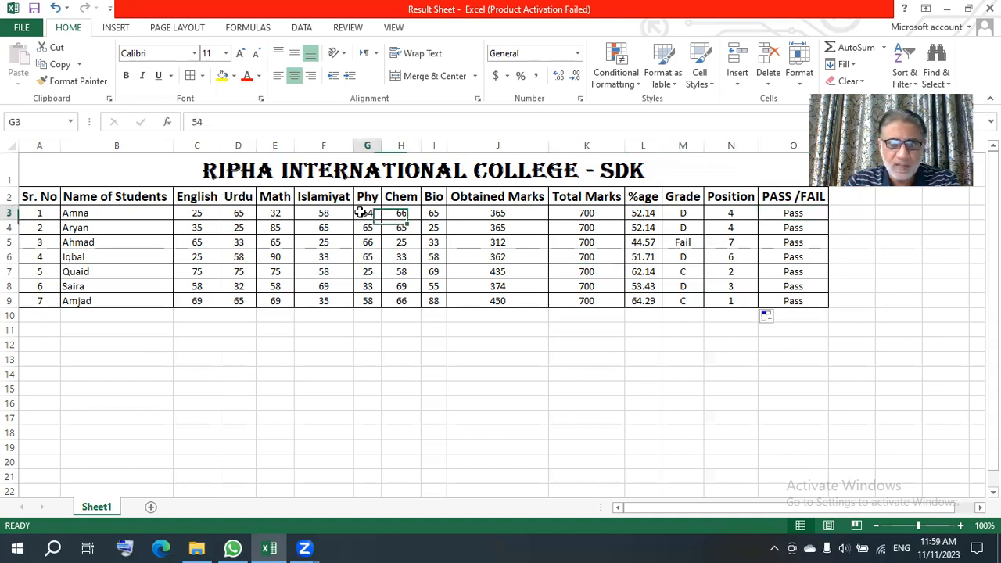
{"action": "type", "text": "20"}
{"action": "left_click", "coordinate": [407, 302]}
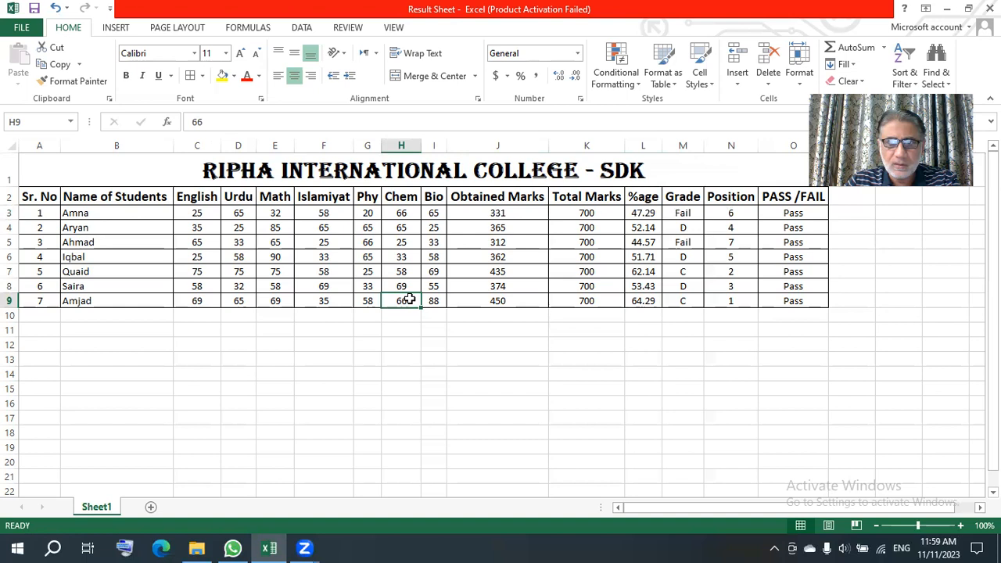
Step: Examine the pass/fail formulas of the first three students in O3:O5 to see which cell they test
{"action": "left_click", "coordinate": [798, 216]}
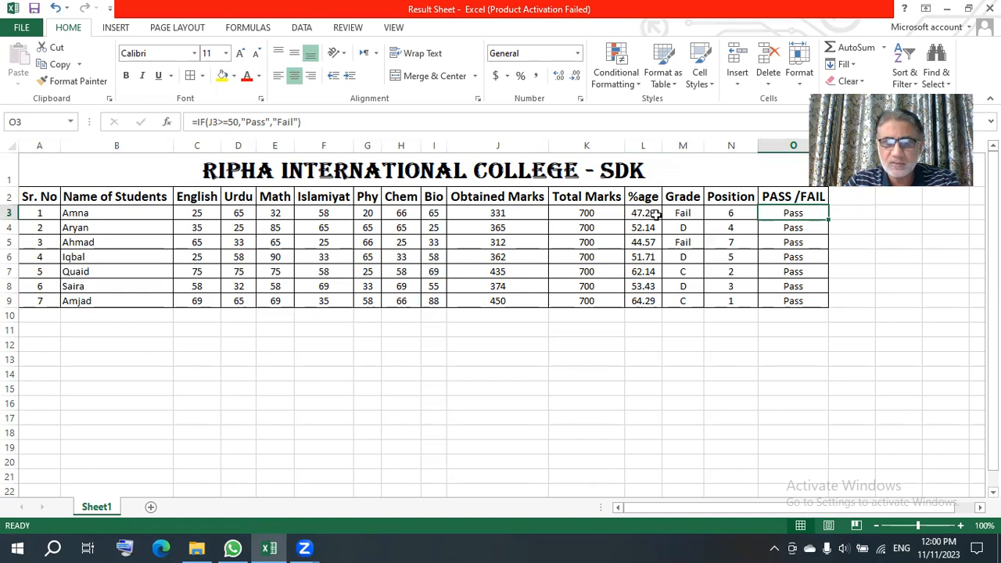
{"action": "left_click", "coordinate": [792, 226]}
{"action": "left_click", "coordinate": [810, 246]}
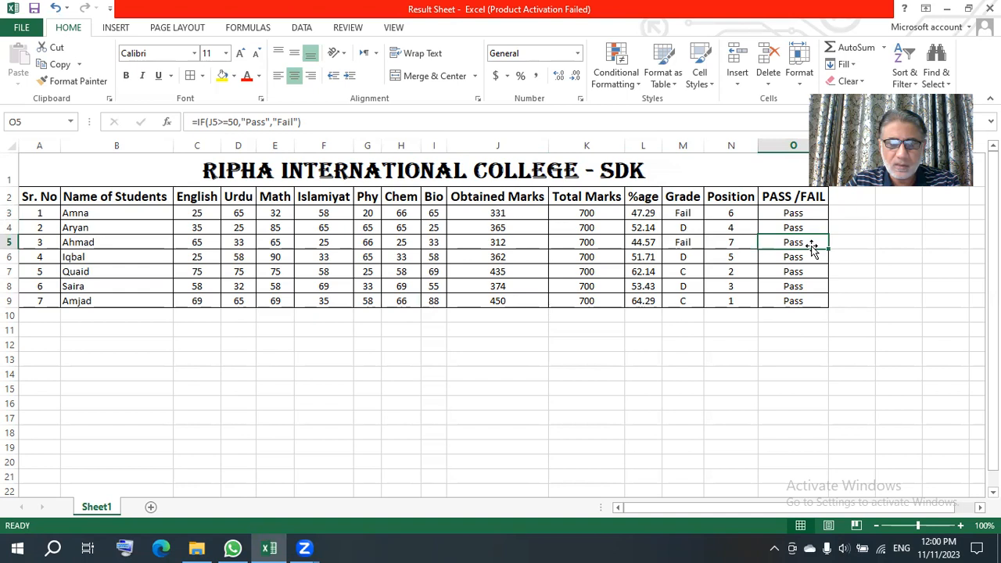
{"action": "left_click", "coordinate": [803, 213]}
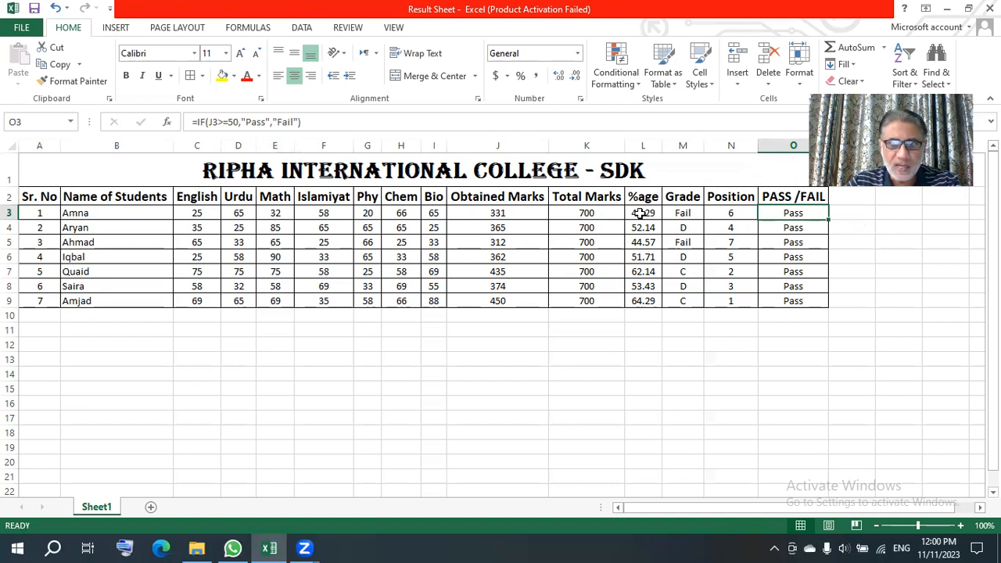
Step: Change the pass/fail formula in O3 to test the percentage in L3, fill it down to O9 and check the results
{"action": "left_click", "coordinate": [210, 123]}
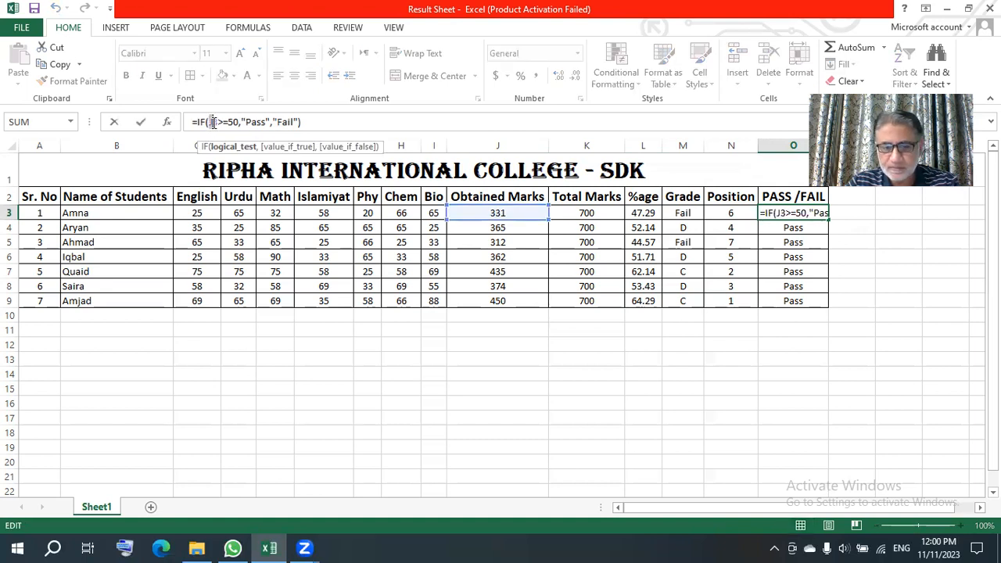
{"action": "type", "text": "L"}
{"action": "key", "text": "ctrl+Return"}
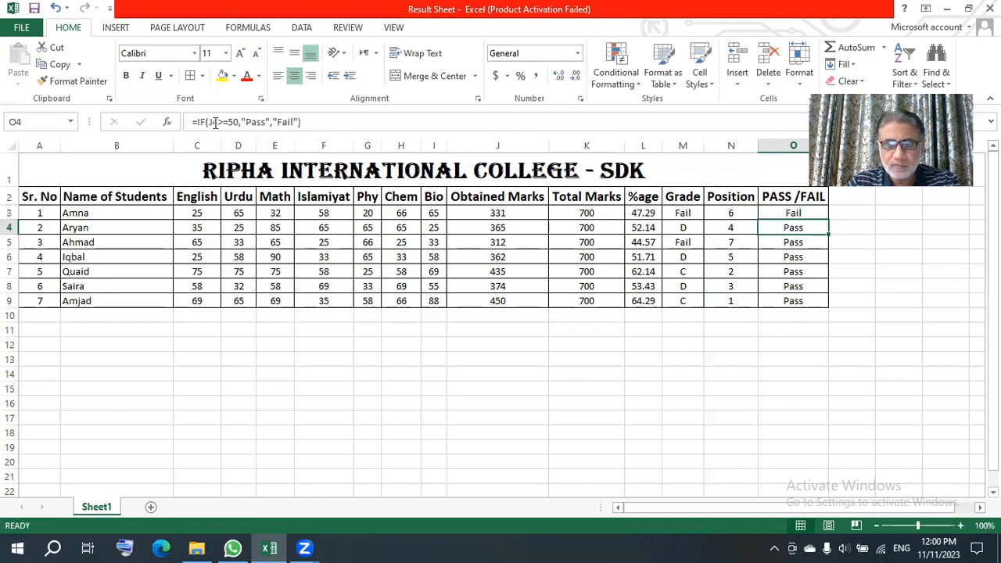
{"action": "left_click_drag", "start_coordinate": [831, 219], "coordinate": [831, 306]}
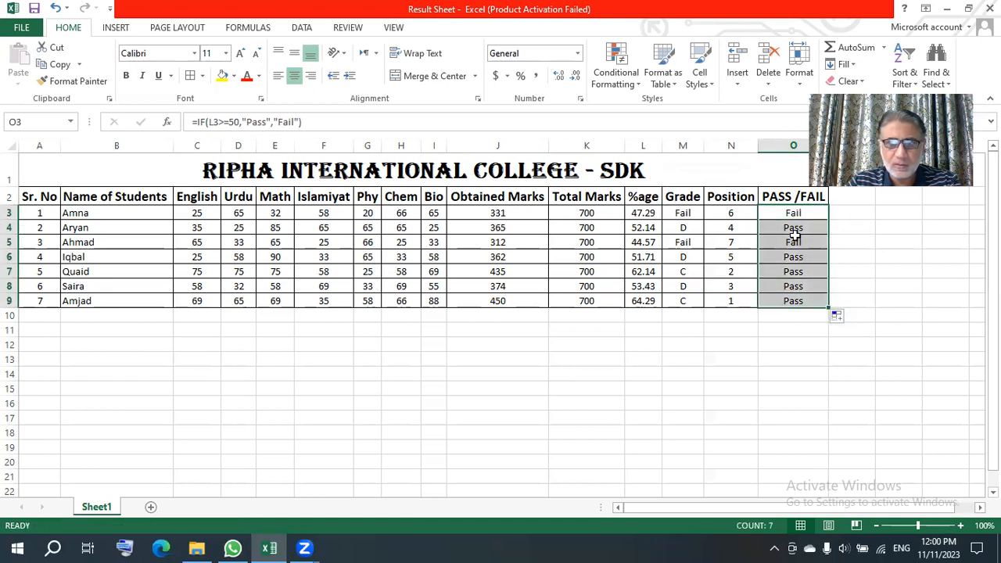
{"action": "left_click", "coordinate": [651, 244]}
{"action": "left_click", "coordinate": [777, 248]}
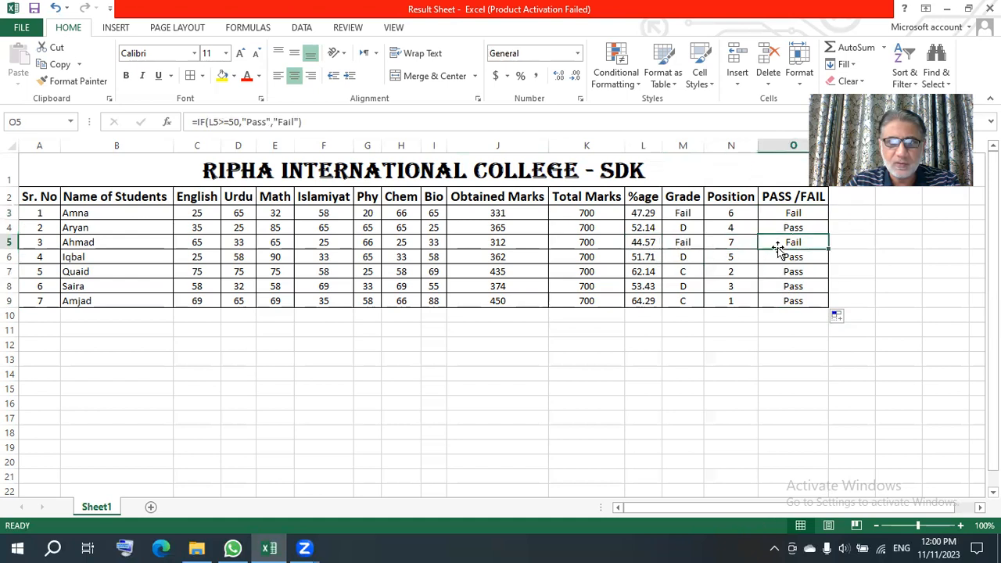
{"action": "left_click", "coordinate": [809, 211]}
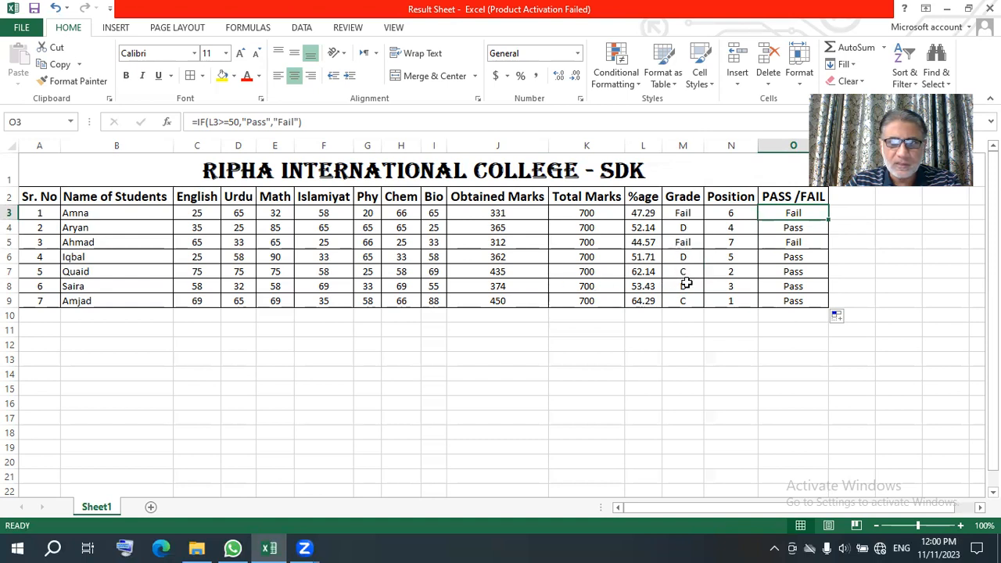
Step: Set the second student's English mark in C4 to 87 and Urdu mark in D4 to 88
{"action": "left_click", "coordinate": [197, 228]}
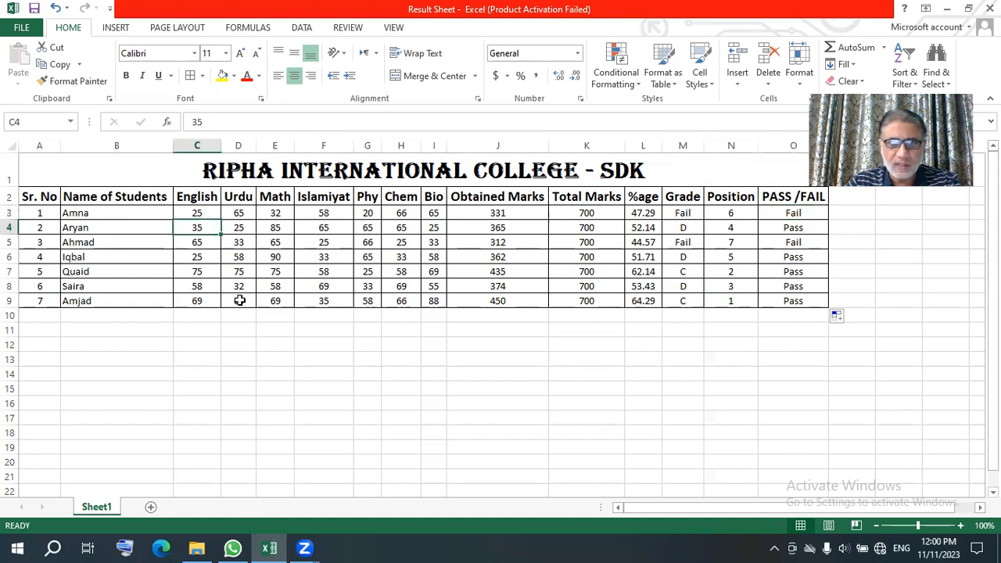
{"action": "type", "text": "87"}
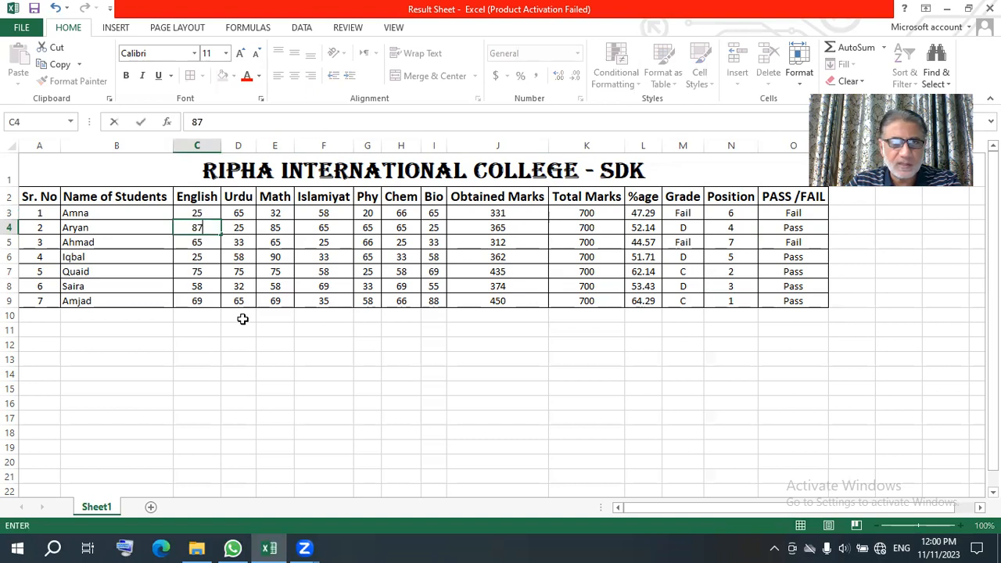
{"action": "left_click", "coordinate": [241, 319]}
{"action": "left_click", "coordinate": [244, 227]}
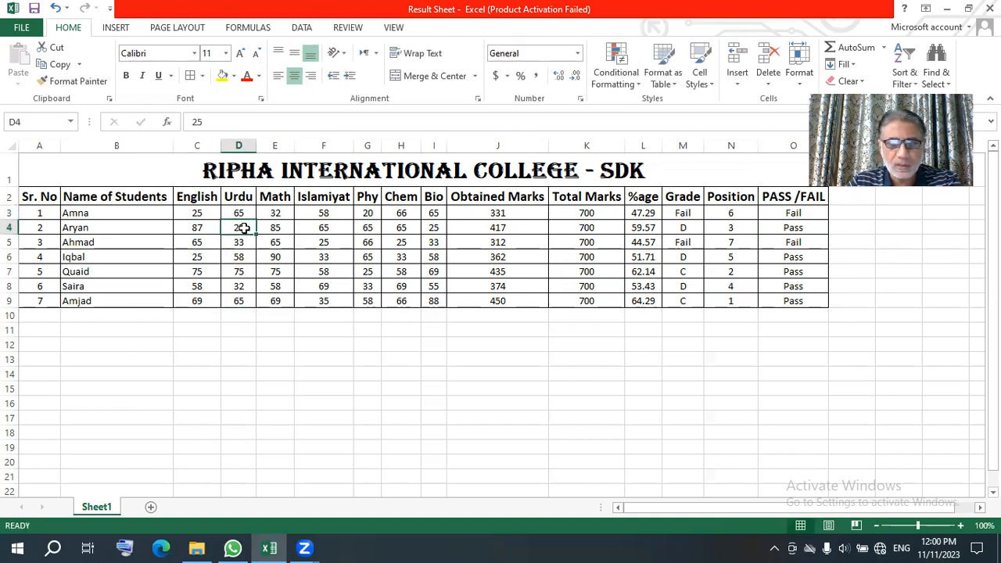
{"action": "type", "text": "88"}
{"action": "left_click", "coordinate": [245, 271]}
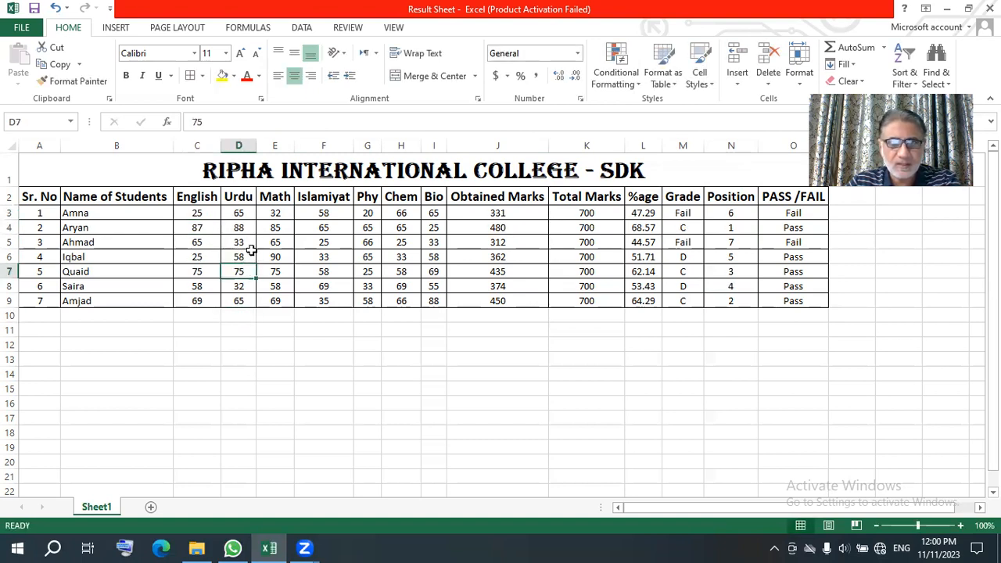
Step: Set the second student's Bio mark in I4 to 88, and the English and Islamiyat marks in C4 and F4 to 99
{"action": "left_click", "coordinate": [433, 227]}
{"action": "type", "text": "88"}
{"action": "left_click", "coordinate": [431, 314]}
{"action": "left_click", "coordinate": [694, 227]}
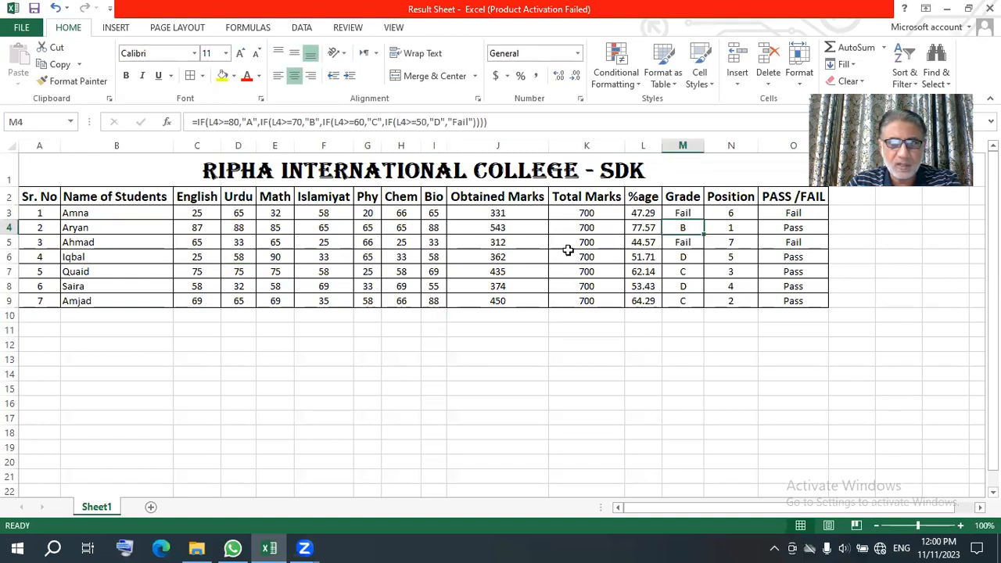
{"action": "left_click", "coordinate": [208, 226]}
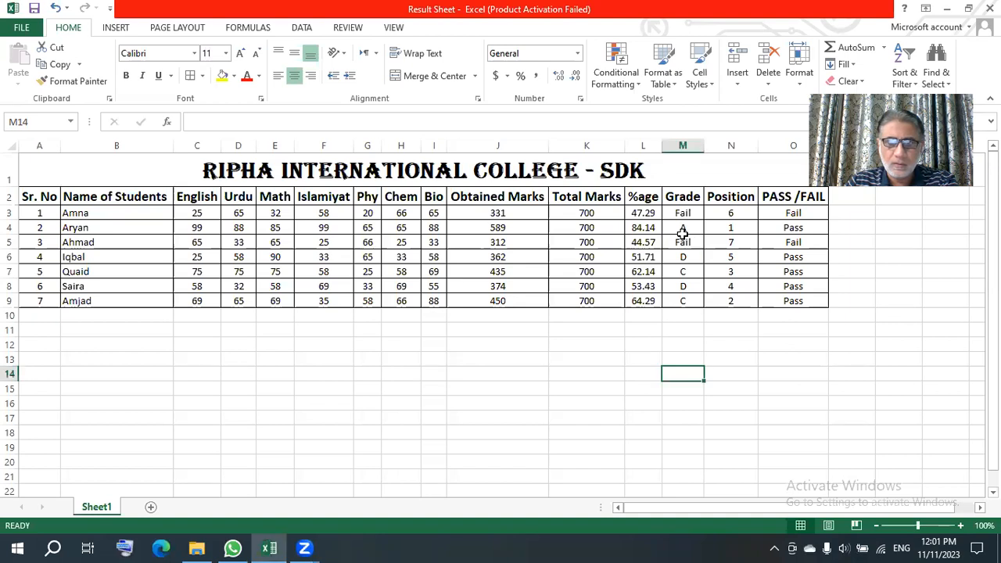
Step: Review the first student's pass/fail, position, grade, percentage, total and obtained marks cells in row 3, from O3 back to J3
{"action": "left_click", "coordinate": [792, 212]}
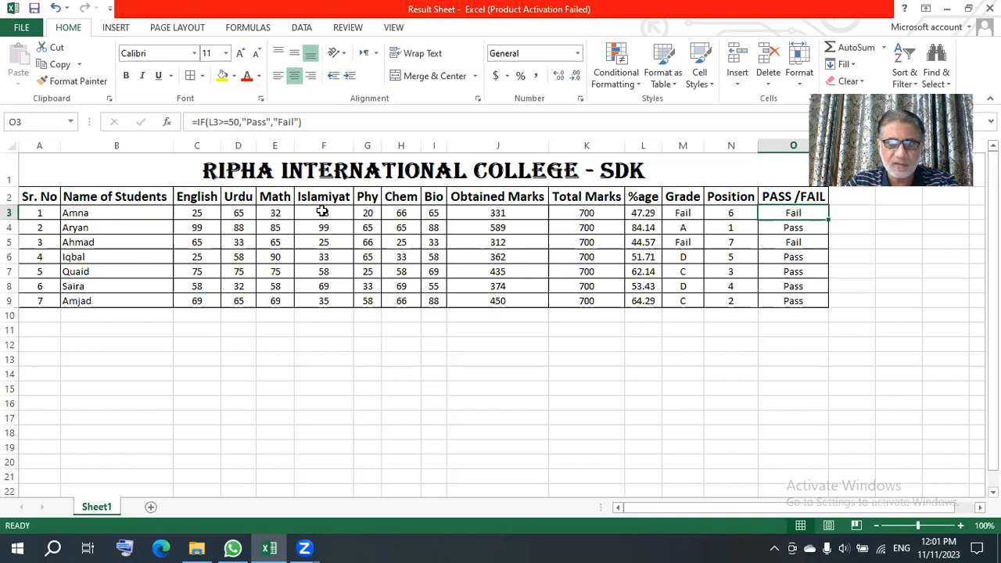
{"action": "key", "text": "Left"}
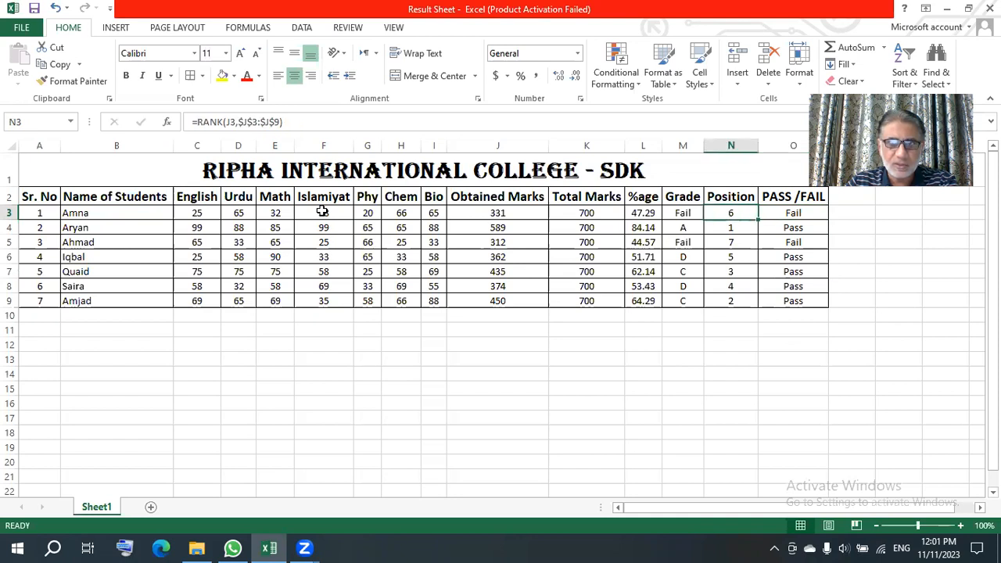
{"action": "key", "text": "Left"}
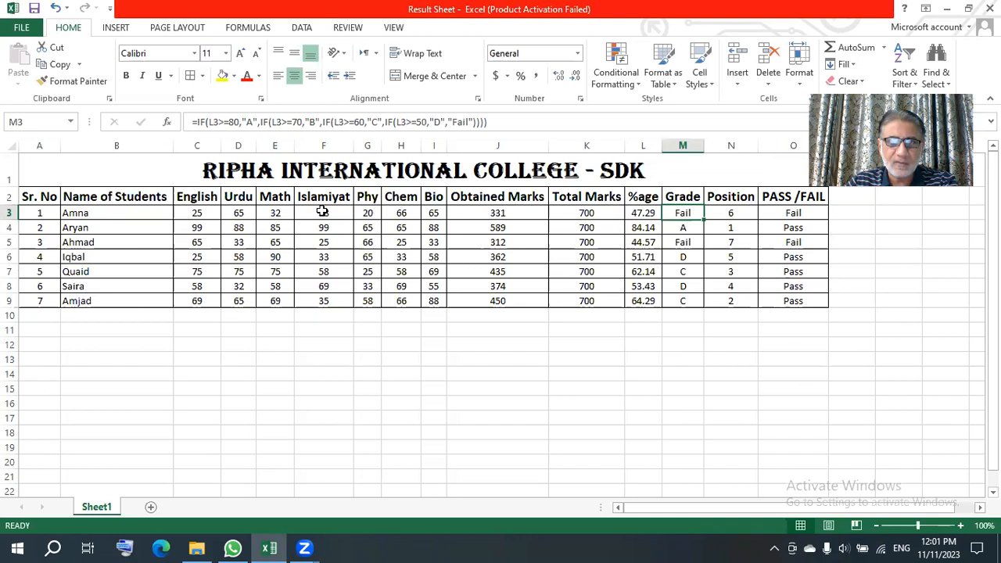
{"action": "key", "text": "Left"}
{"action": "key", "text": "Left"}
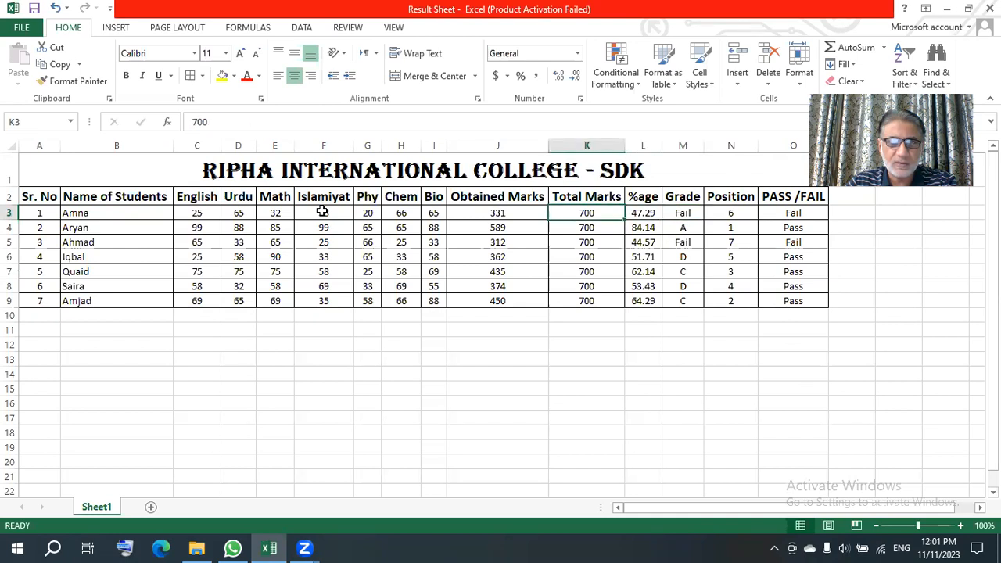
{"action": "key", "text": "Left"}
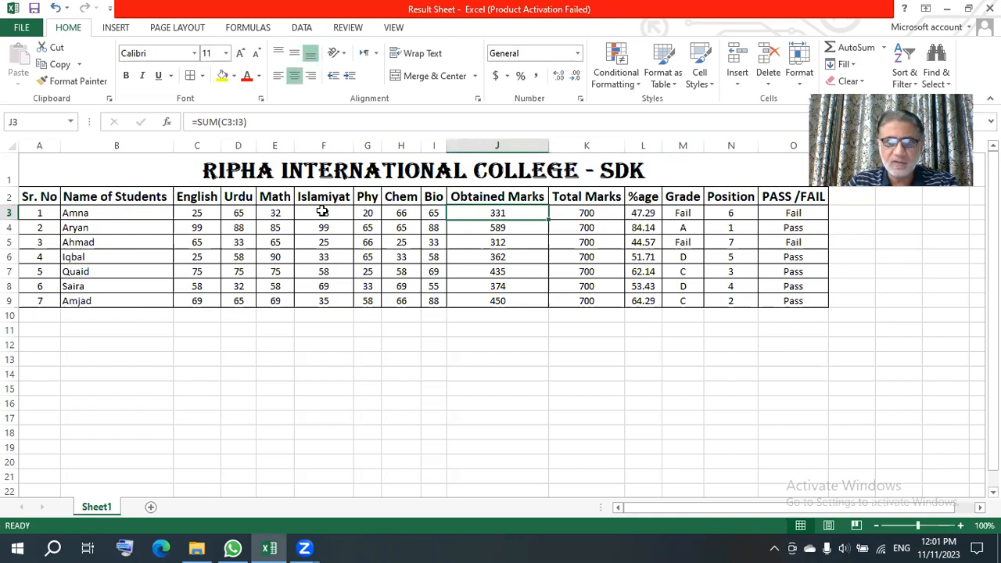
{"action": "key", "text": "Right"}
{"action": "key", "text": "Right"}
{"action": "key", "text": "Right"}
{"action": "key", "text": "Right"}
{"action": "key", "text": "Right"}
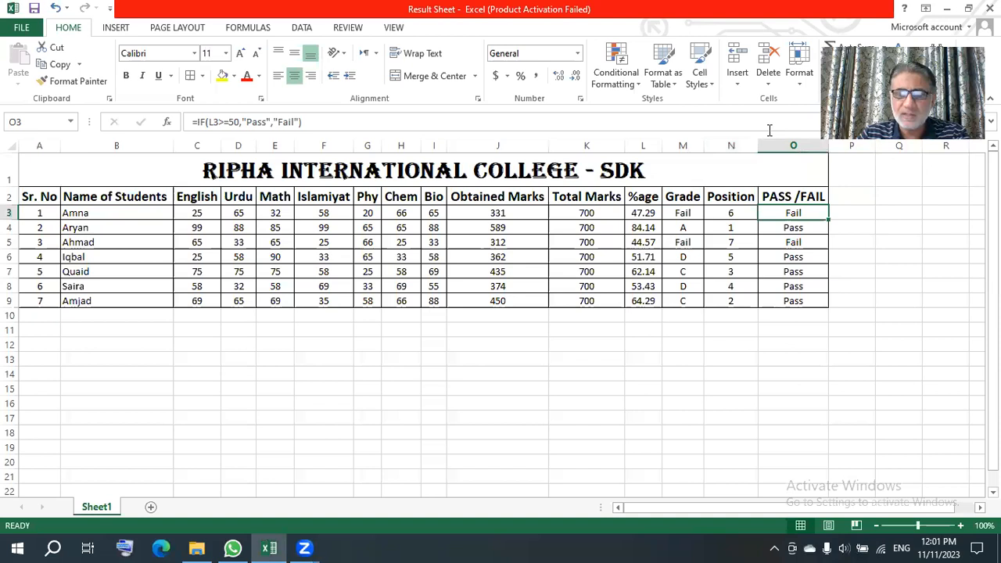
Step: Add the heading "Comments" in P2 and fit column P's width to it
{"action": "left_click", "coordinate": [852, 196]}
{"action": "type", "text": "Comments"}
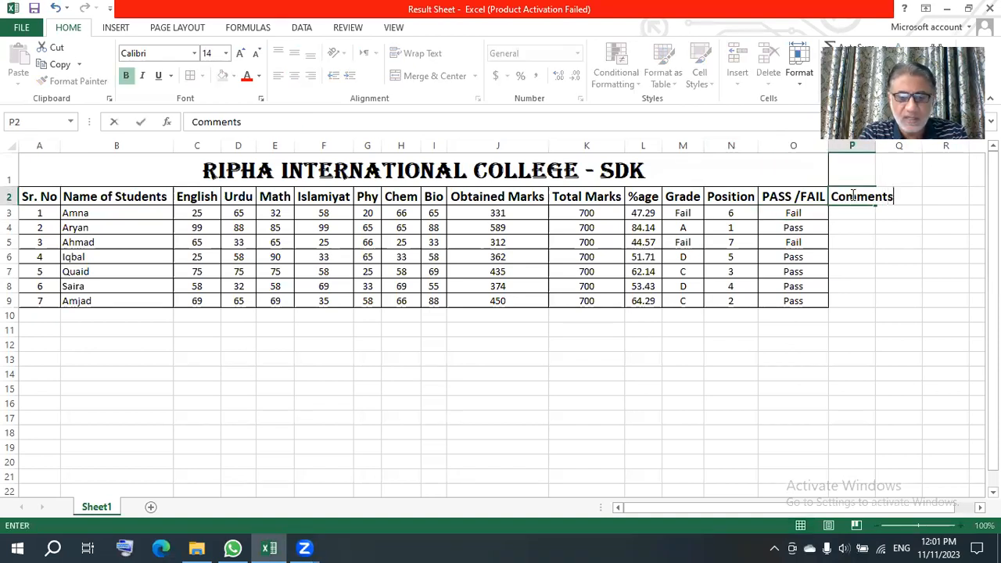
{"action": "key", "text": "Return"}
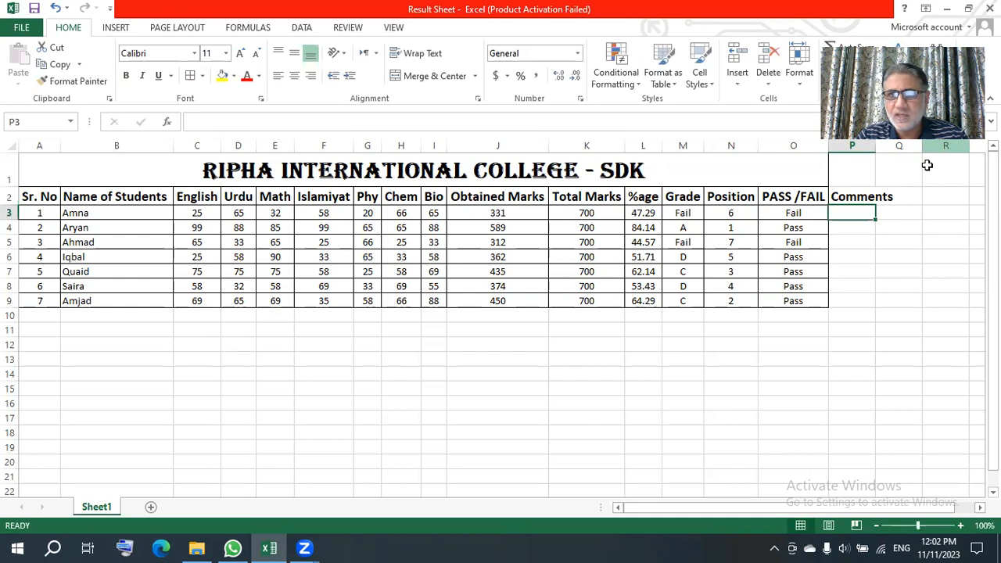
{"action": "double_click", "coordinate": [875, 153]}
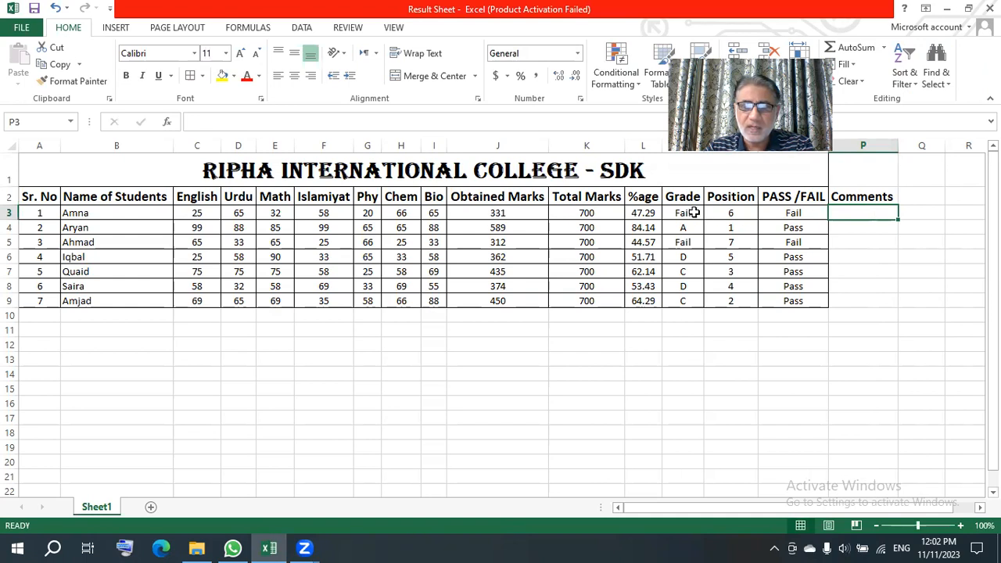
Step: Note the first remark criterion below the table, with "A>=" in K11 and "Excellent" in L11
{"action": "left_click", "coordinate": [588, 328]}
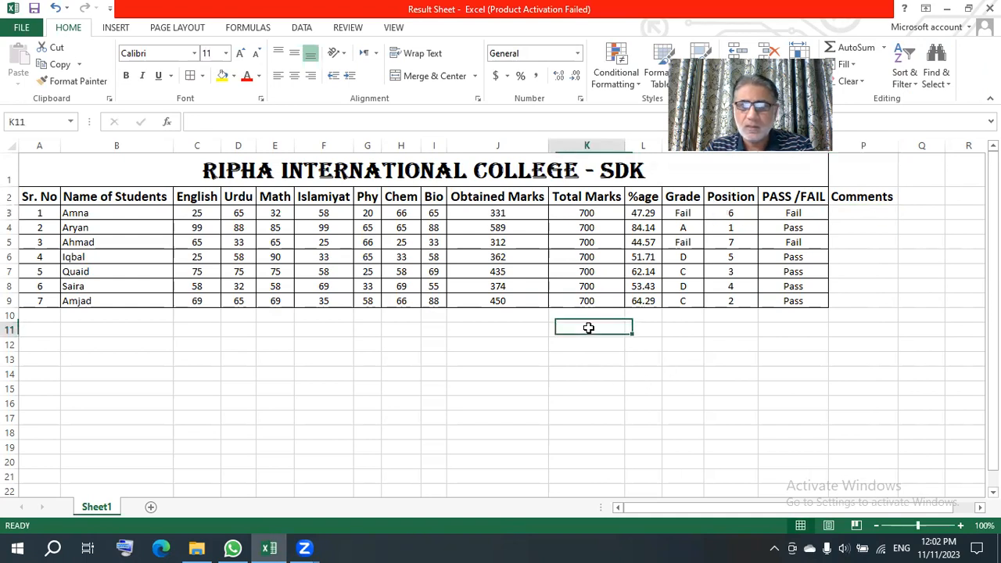
{"action": "type", "text": "A"}
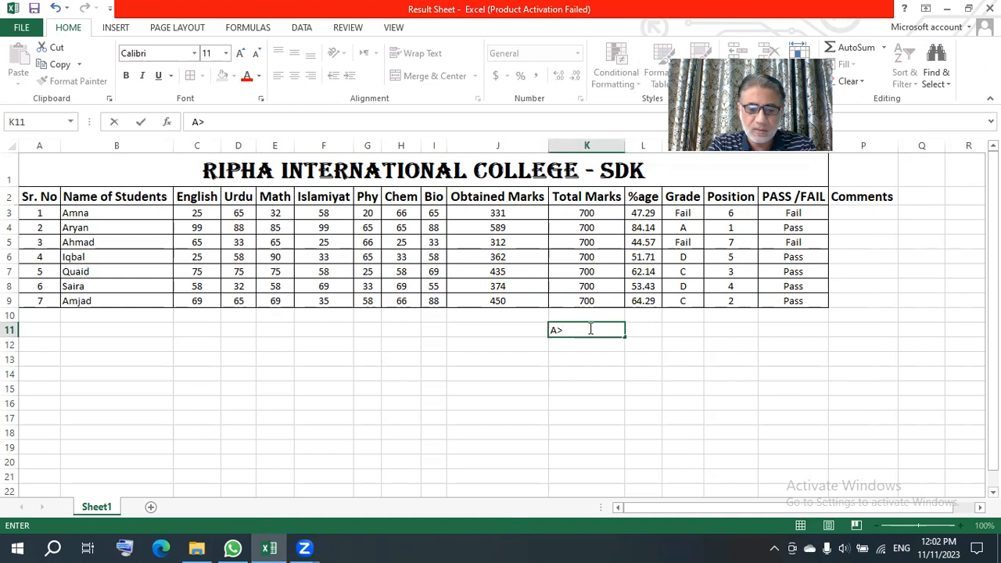
{"action": "type", "text": ">+"}
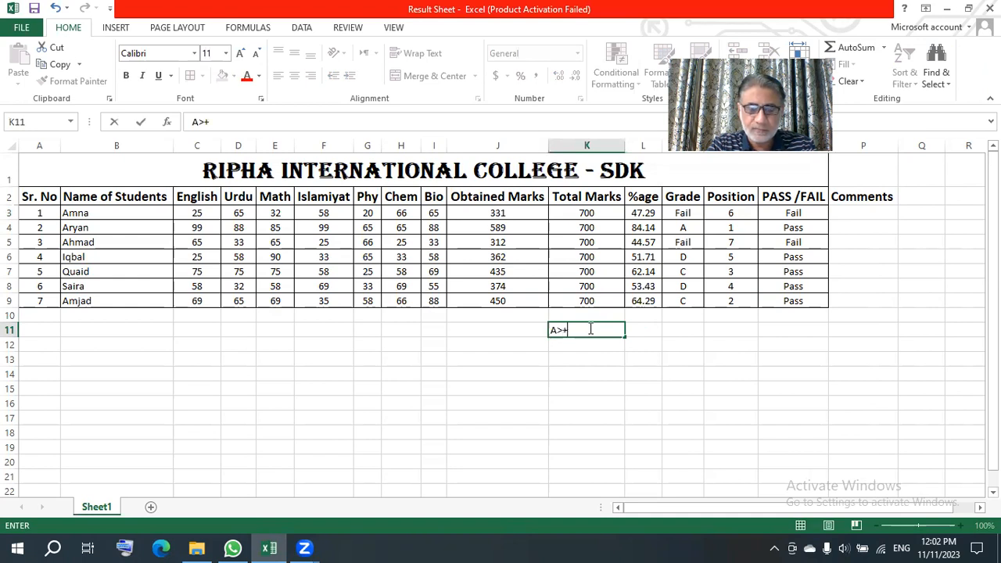
{"action": "key", "text": "BackSpace"}
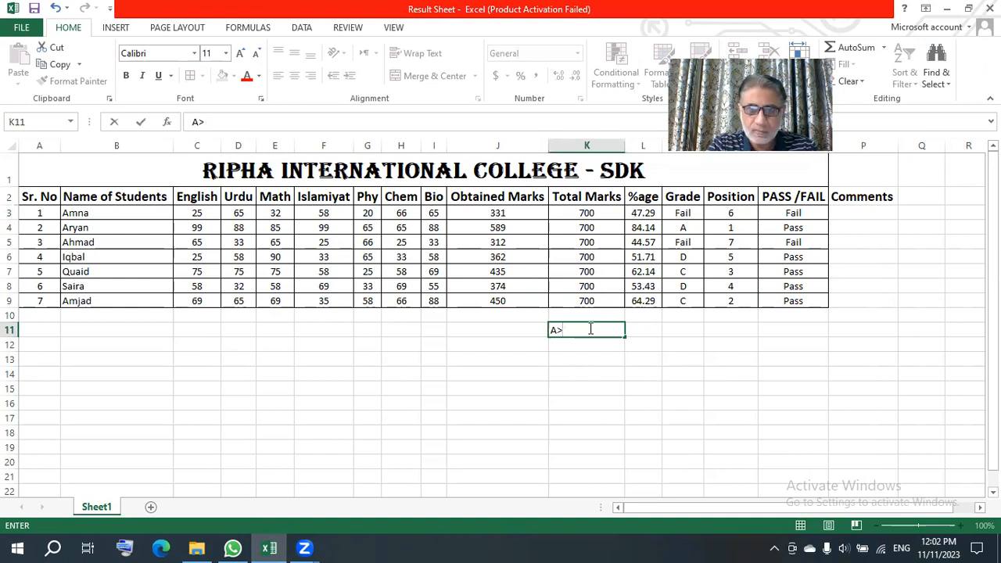
{"action": "key", "text": "Tab"}
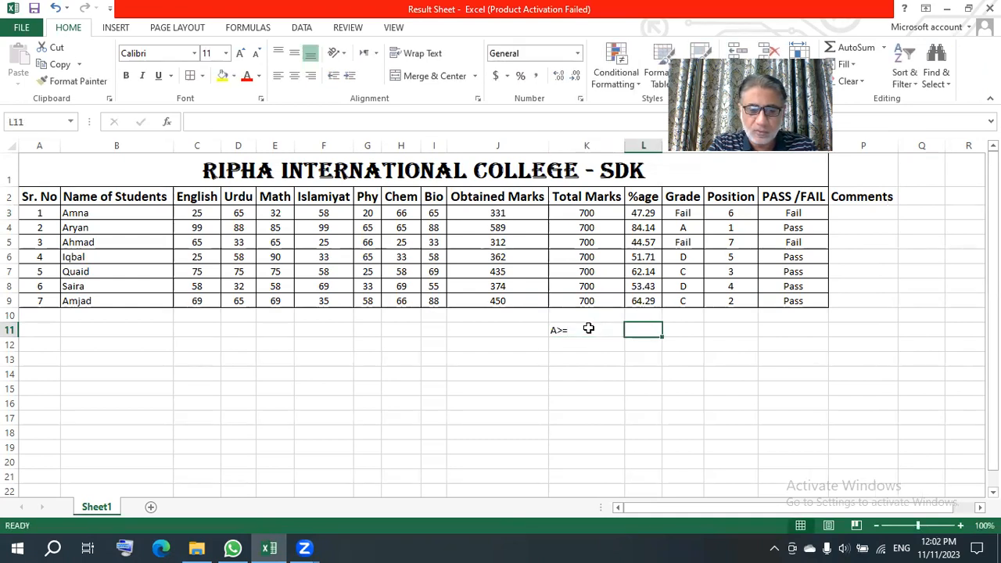
{"action": "type", "text": "Excellent"}
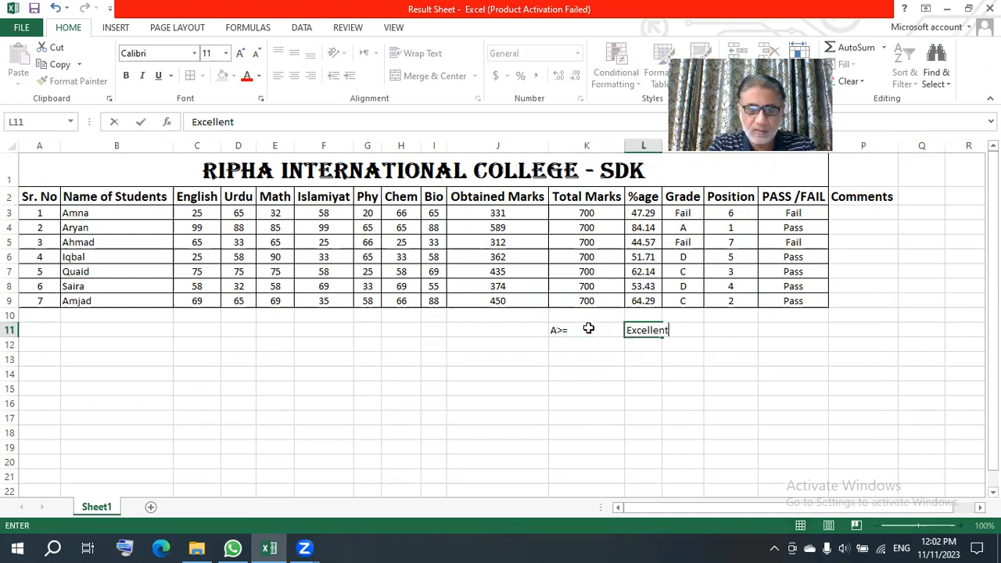
{"action": "key", "text": "Return"}
Step: Note the second remark criterion, with "B>=" in K12 and "V-Good" in L12
{"action": "left_click", "coordinate": [576, 345]}
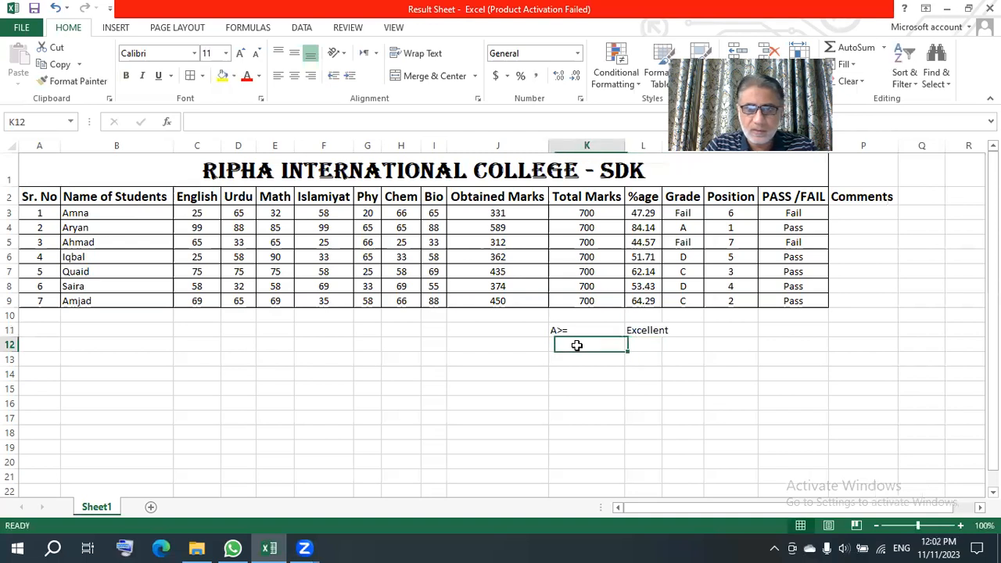
{"action": "type", "text": "B>="}
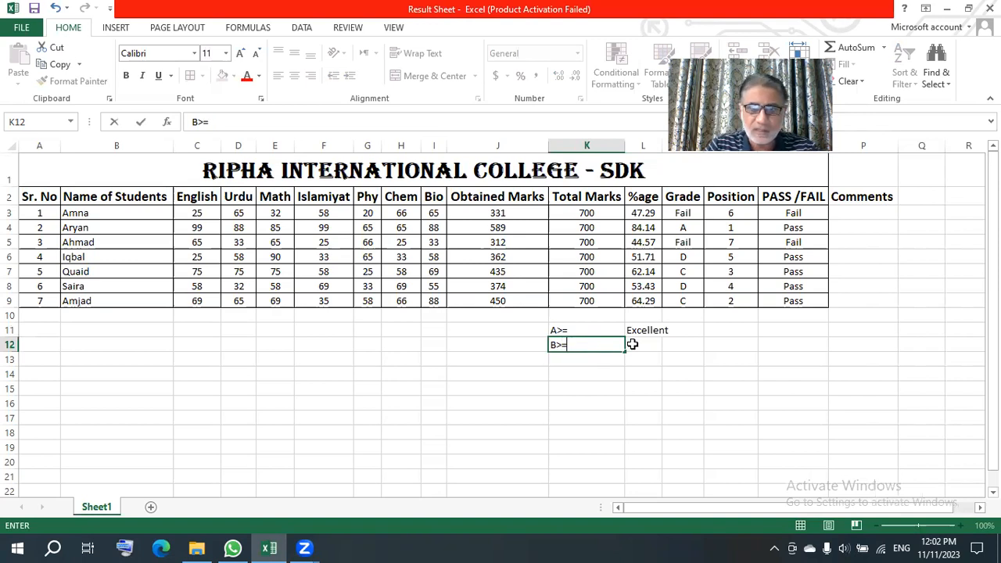
{"action": "left_click", "coordinate": [631, 344]}
{"action": "type", "text": "Ve"}
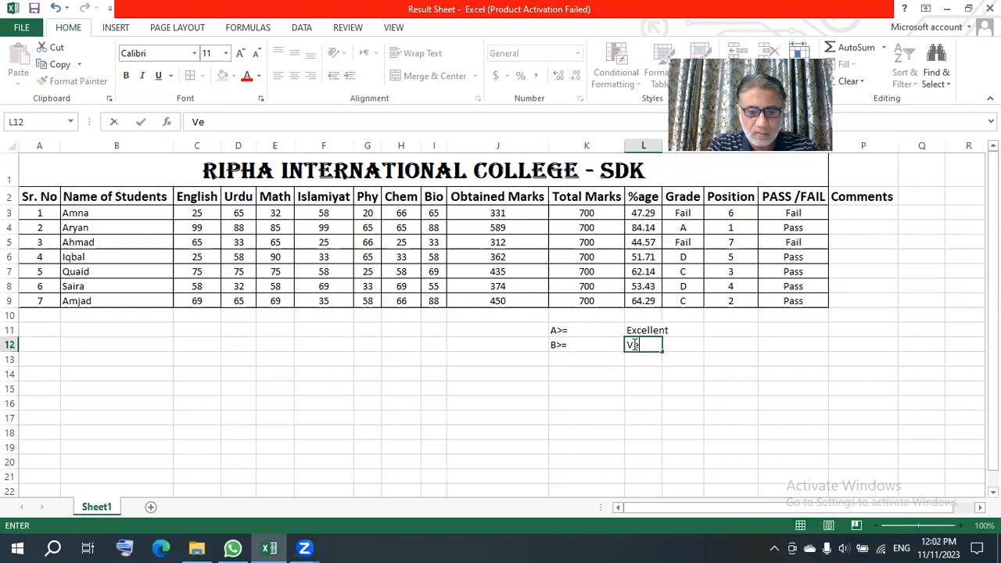
{"action": "key", "text": "BackSpace"}
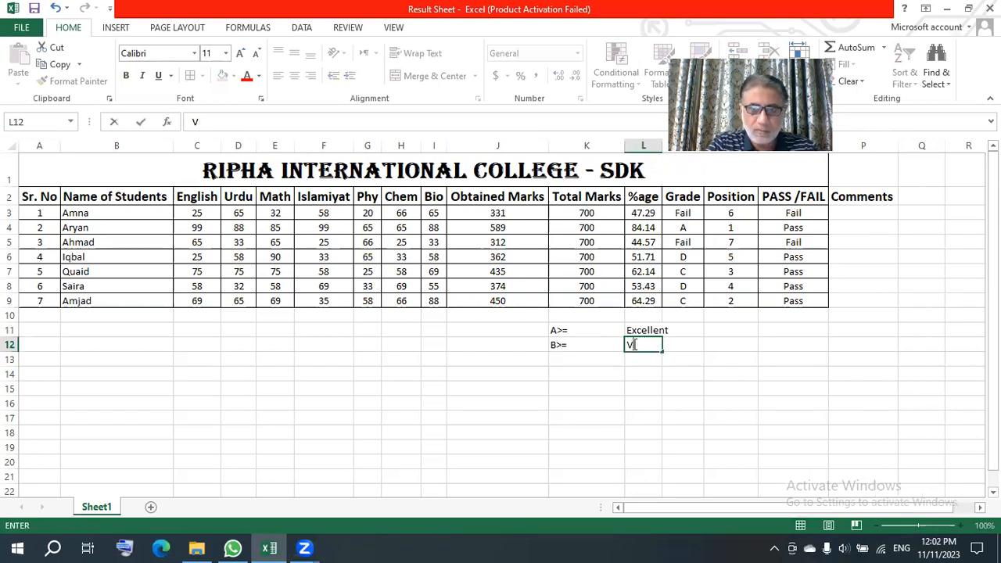
{"action": "type", "text": "-Good"}
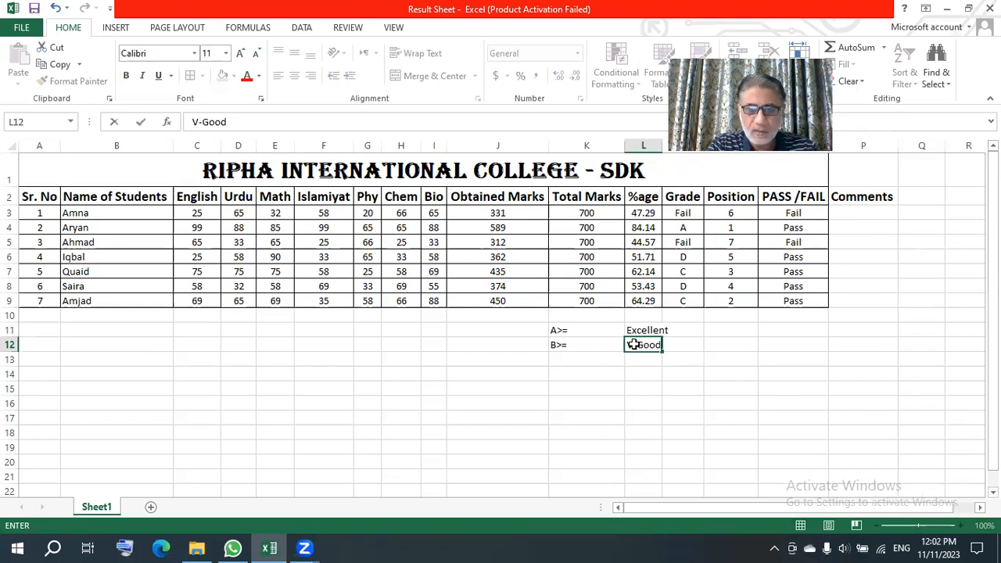
{"action": "key", "text": "Return"}
Step: Replace the heading in P2 with "Remarks"
{"action": "left_click", "coordinate": [860, 196]}
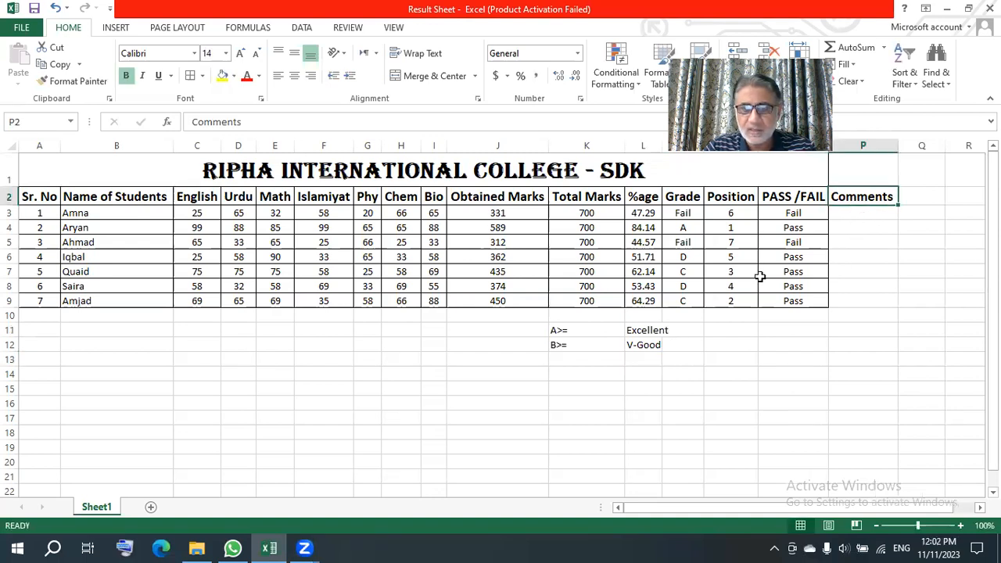
{"action": "left_click", "coordinate": [870, 214]}
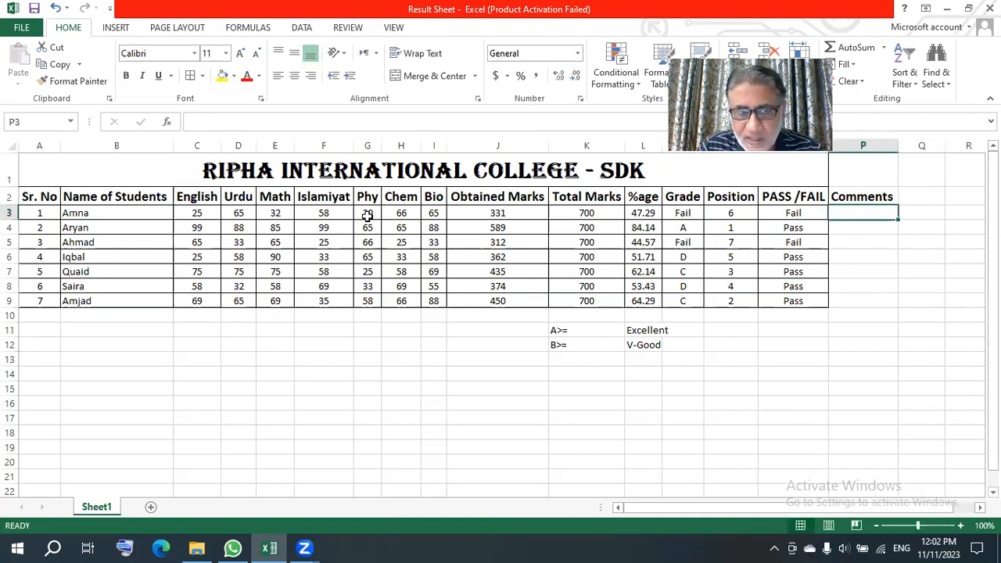
{"action": "left_click", "coordinate": [868, 190]}
{"action": "type", "text": "Remarks"}
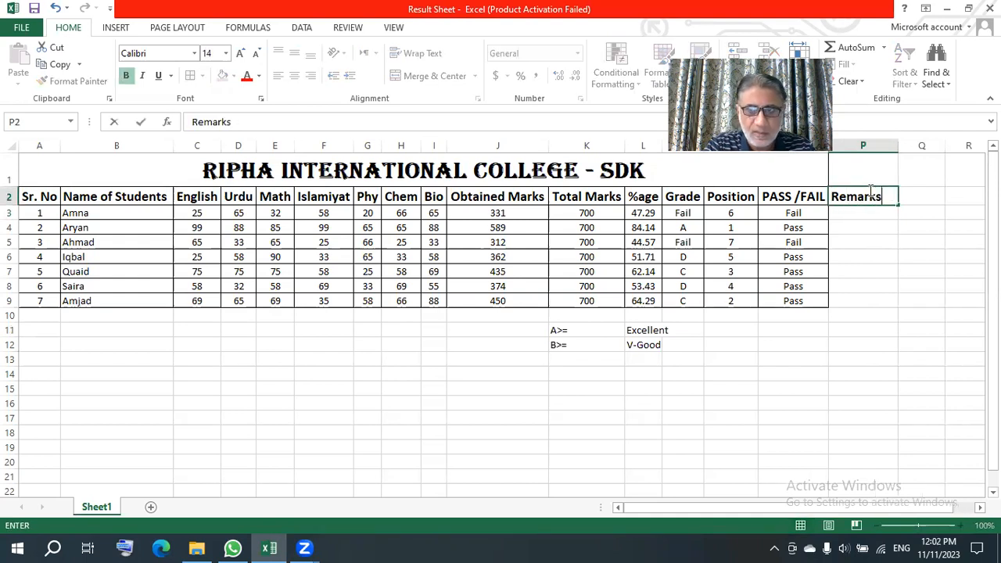
{"action": "key", "text": "Return"}
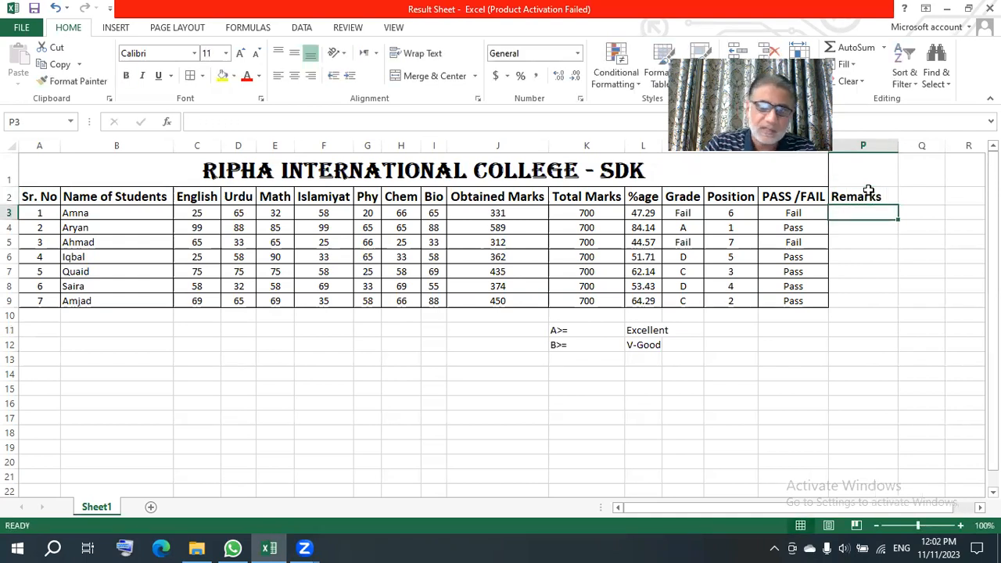
Step: Note the third remark criterion below the table, with "c>=" in K13 and "Good" in L13
{"action": "left_click", "coordinate": [582, 361]}
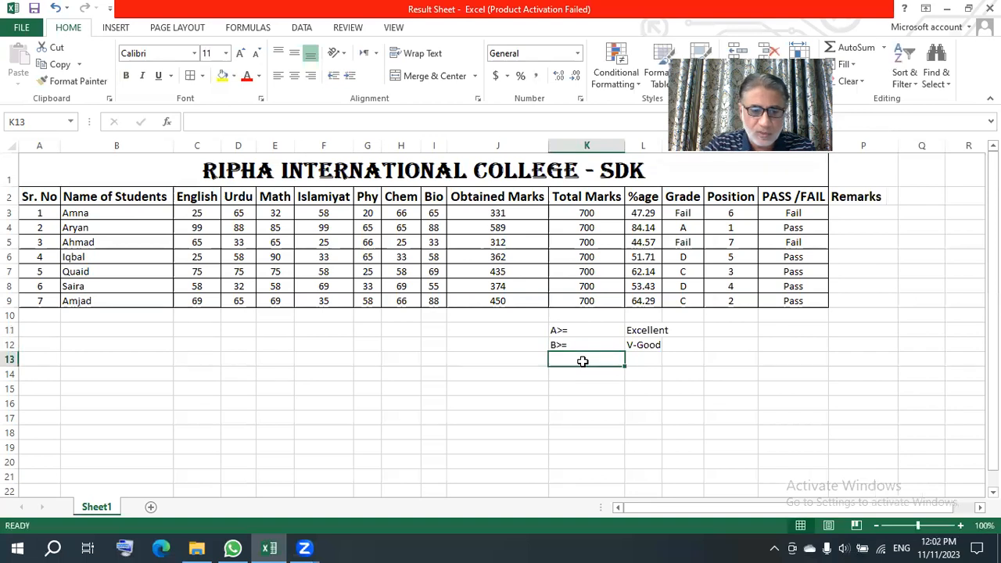
{"action": "type", "text": "c>="}
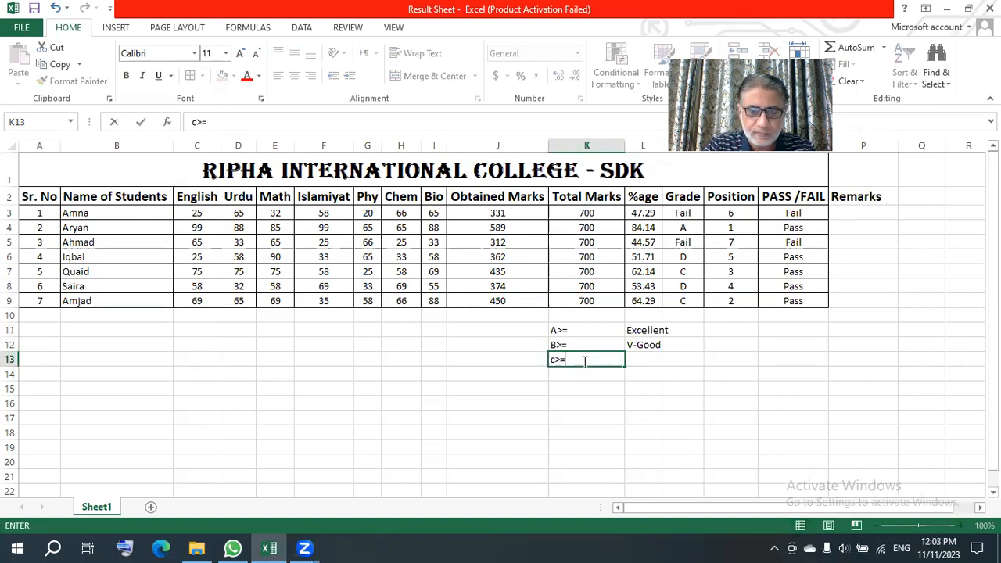
{"action": "key", "text": "Tab"}
{"action": "type", "text": "Goo"}
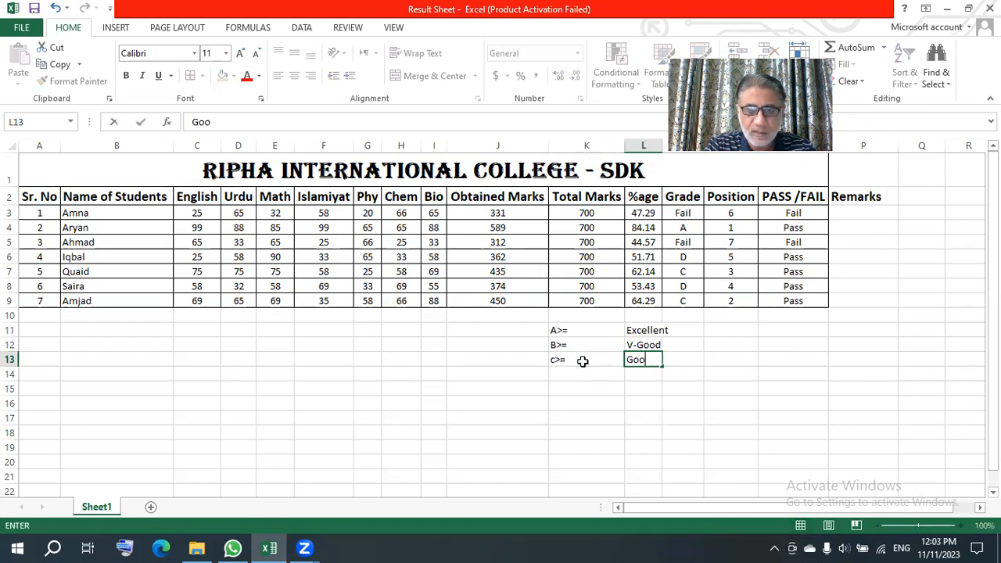
{"action": "type", "text": "d"}
{"action": "key", "text": "Return"}
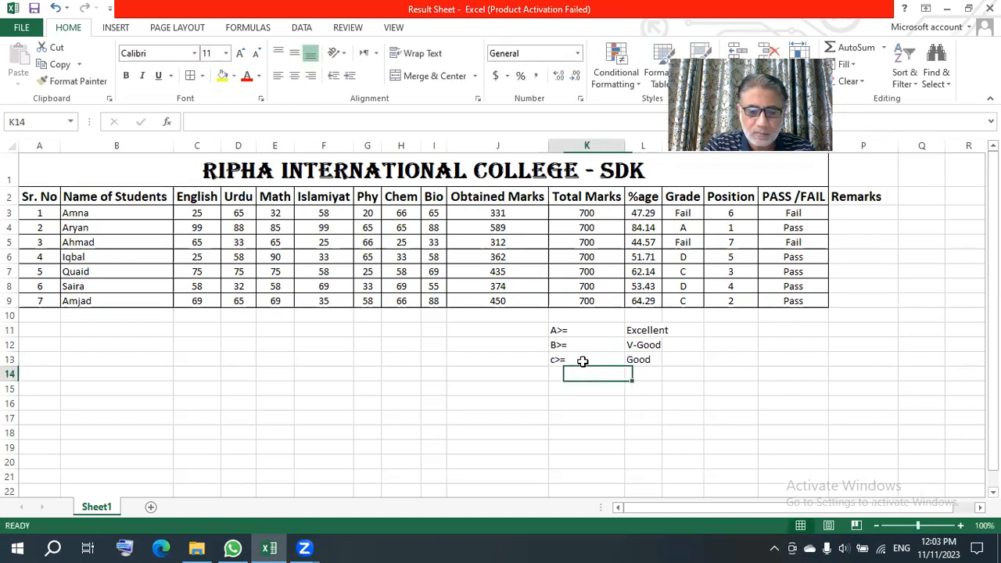
Step: Note the fourth remark criterion, with "D>=" in K14 and "Fair" in L14
{"action": "type", "text": "D="}
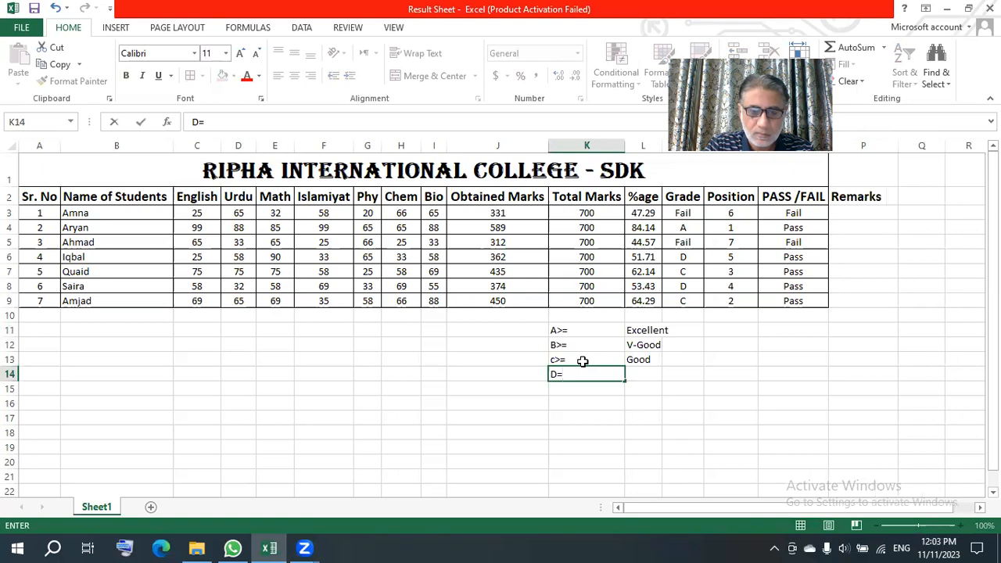
{"action": "key", "text": "BackSpace"}
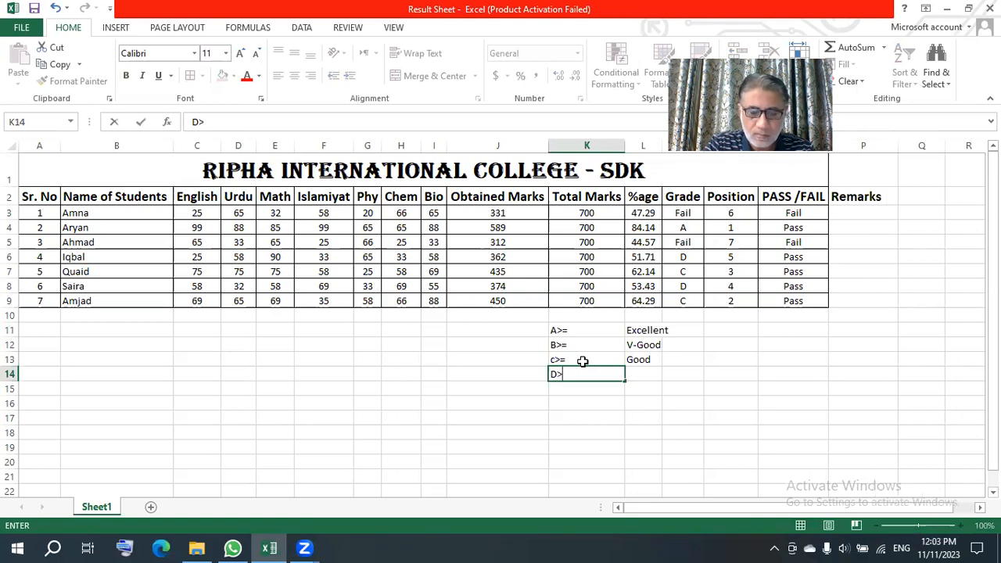
{"action": "type", "text": ">="}
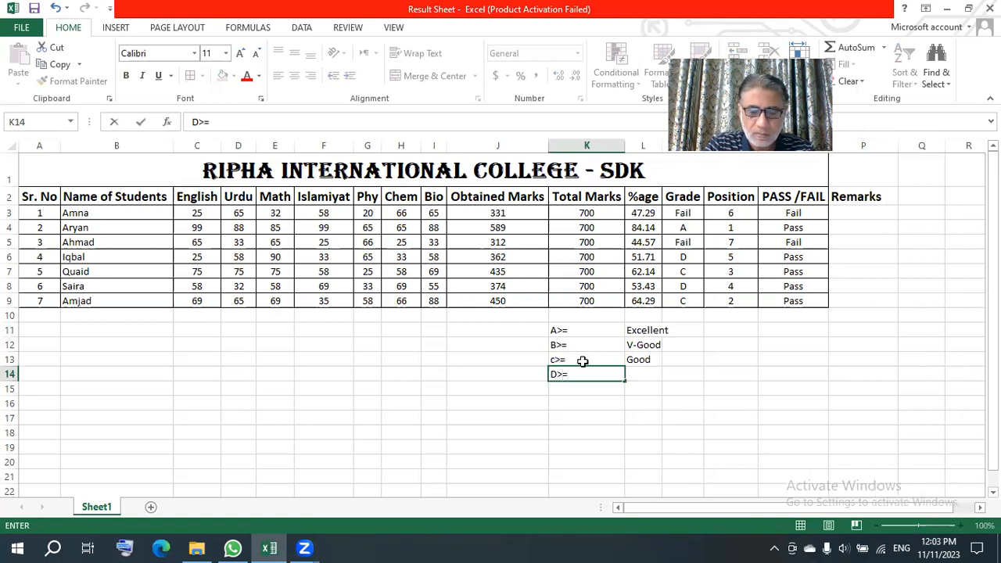
{"action": "key", "text": "Tab"}
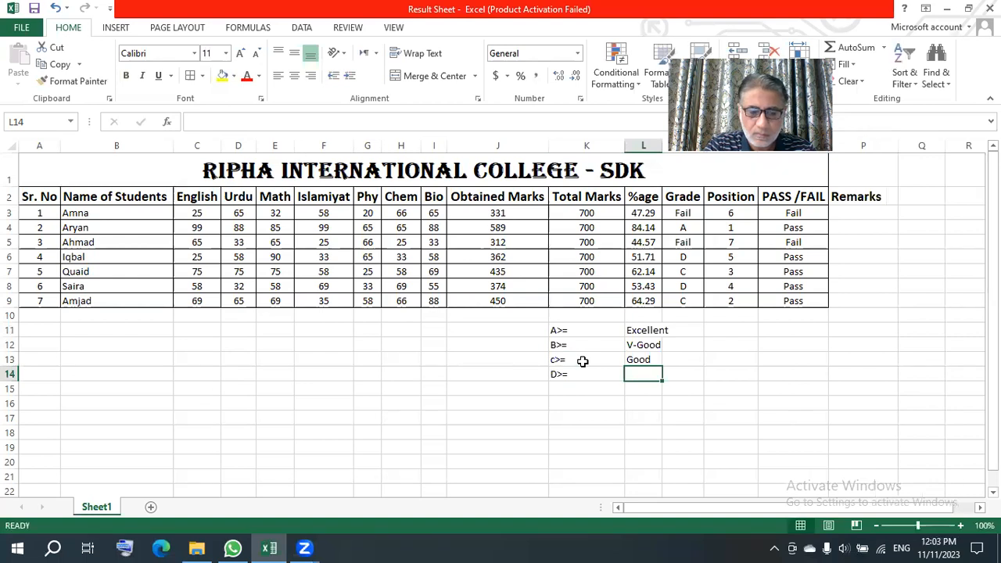
{"action": "type", "text": "Fair"}
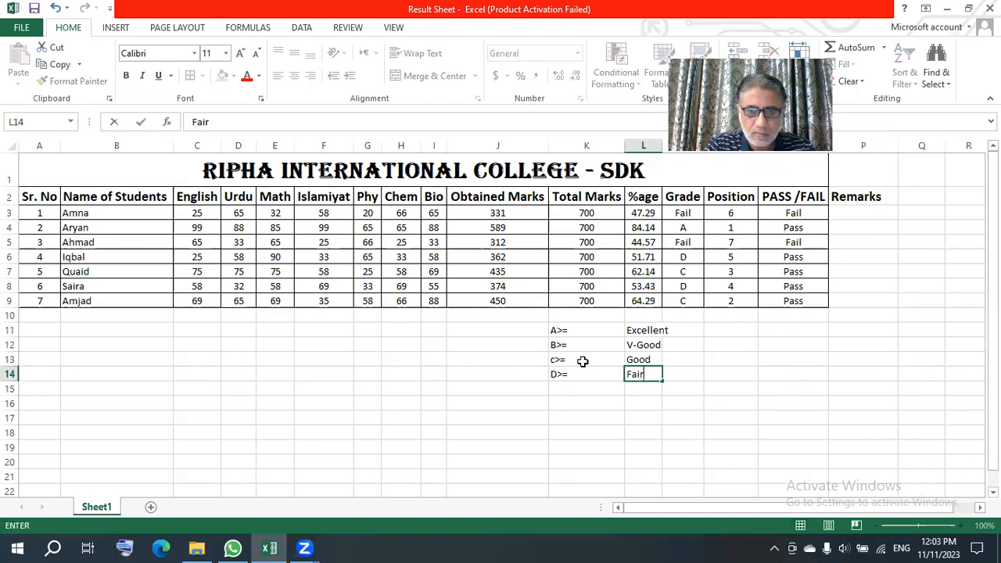
{"action": "key", "text": "Return"}
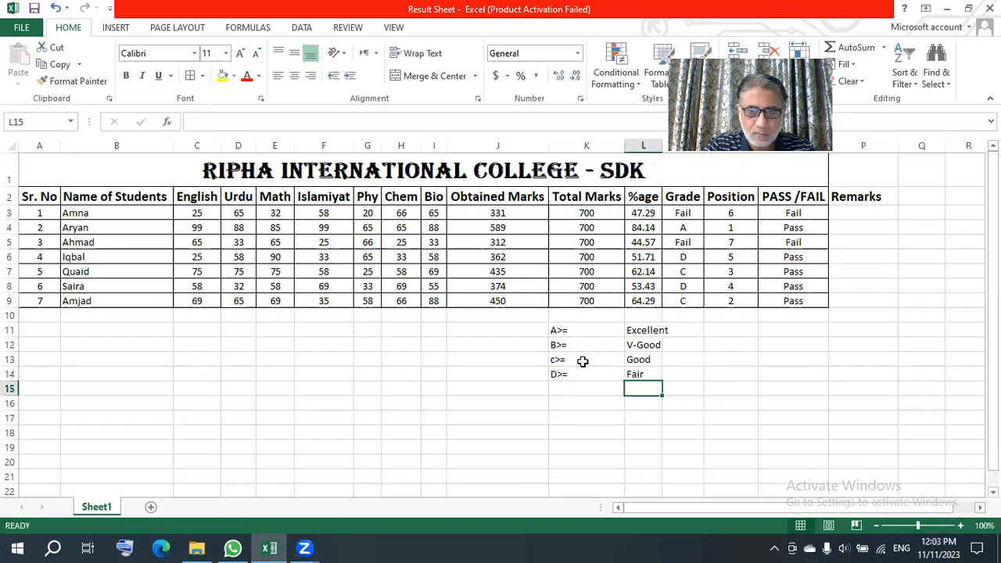
Step: Note the fifth remark criterion, with "E>=" in K15 and "Fail" in L15, and select cell P3
{"action": "key", "text": "Left"}
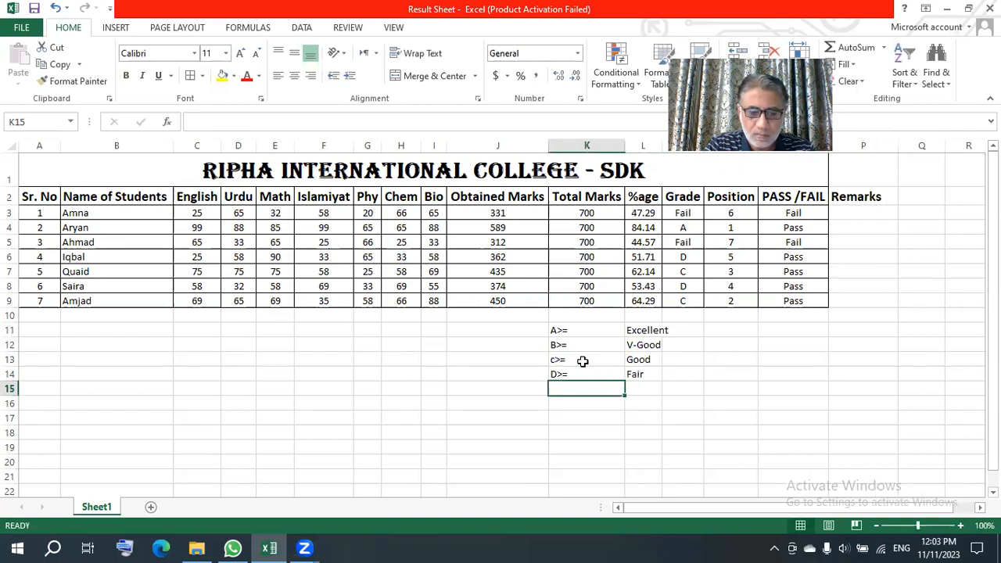
{"action": "type", "text": "E"}
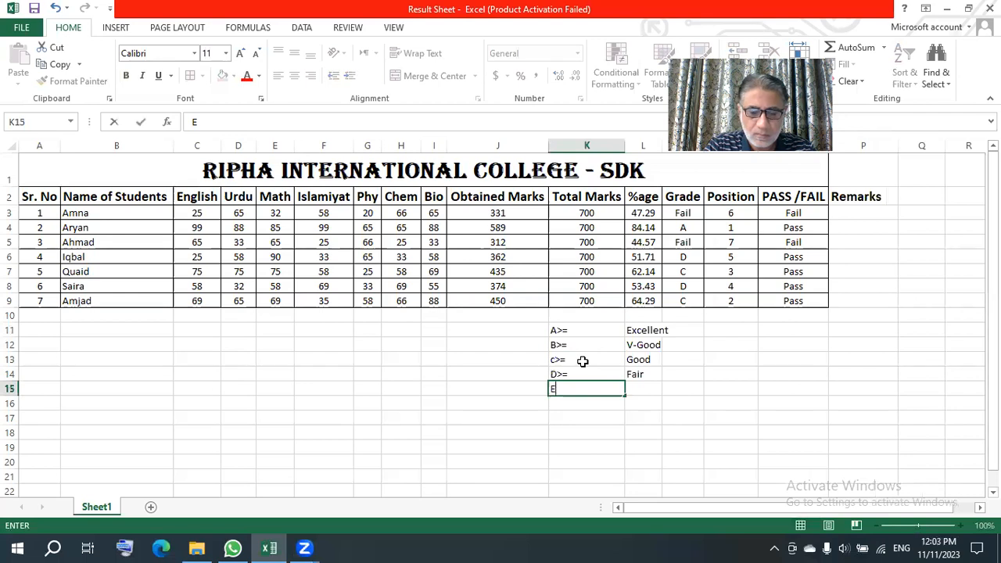
{"action": "type", "text": ">="}
{"action": "key", "text": "Tab"}
{"action": "type", "text": "Fail"}
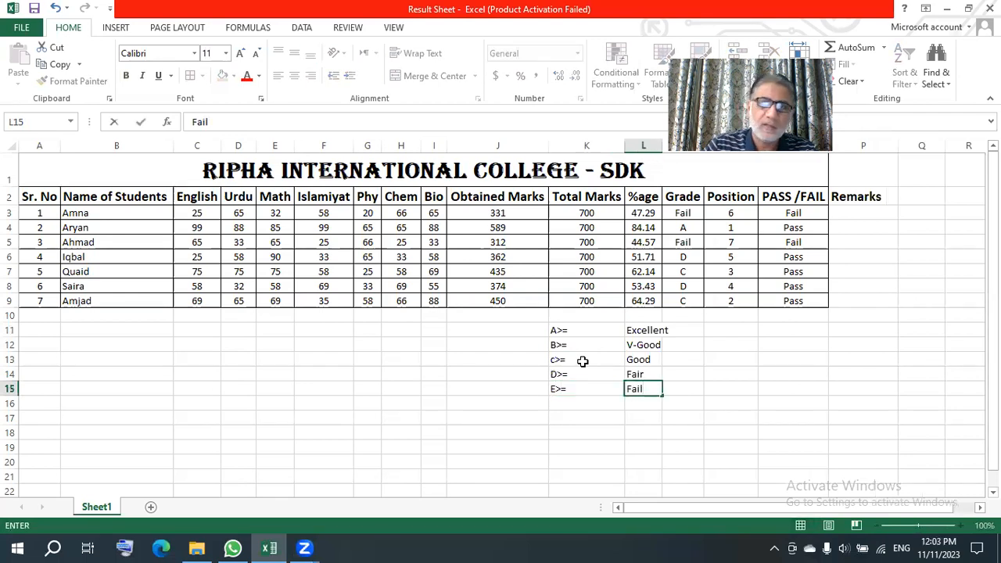
{"action": "left_click", "coordinate": [713, 358]}
{"action": "left_click", "coordinate": [849, 213]}
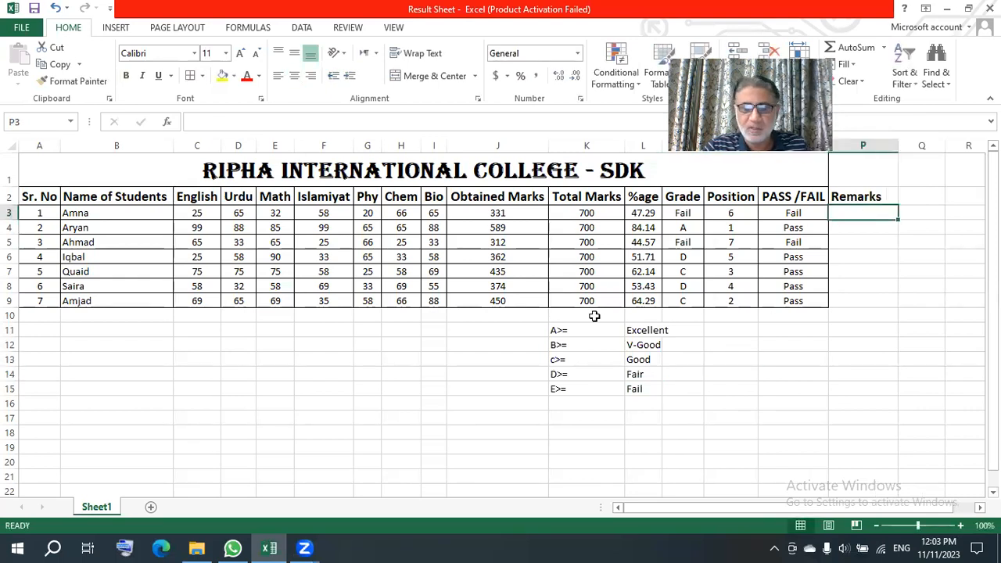